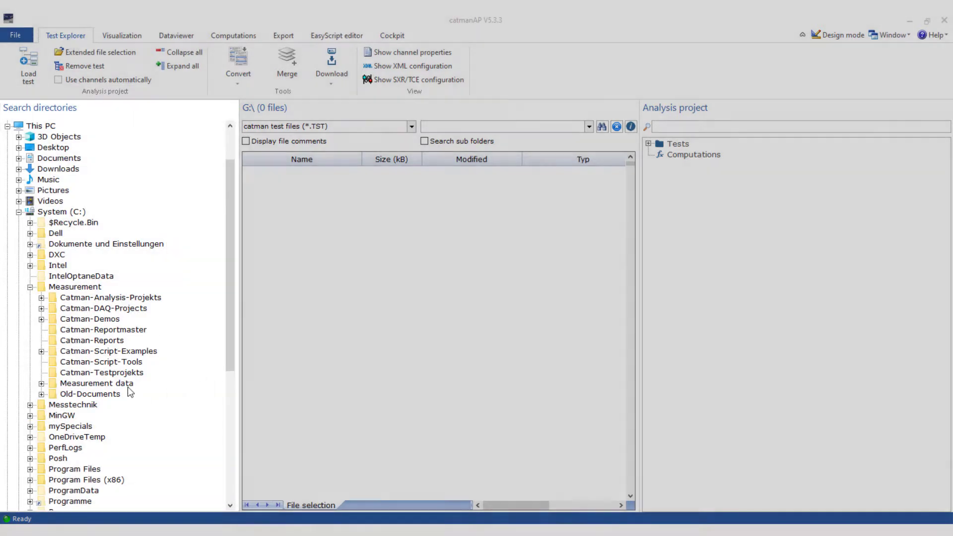
Step: Add the Measurement data folder to My favorites
click(127, 383)
right_click(128, 384)
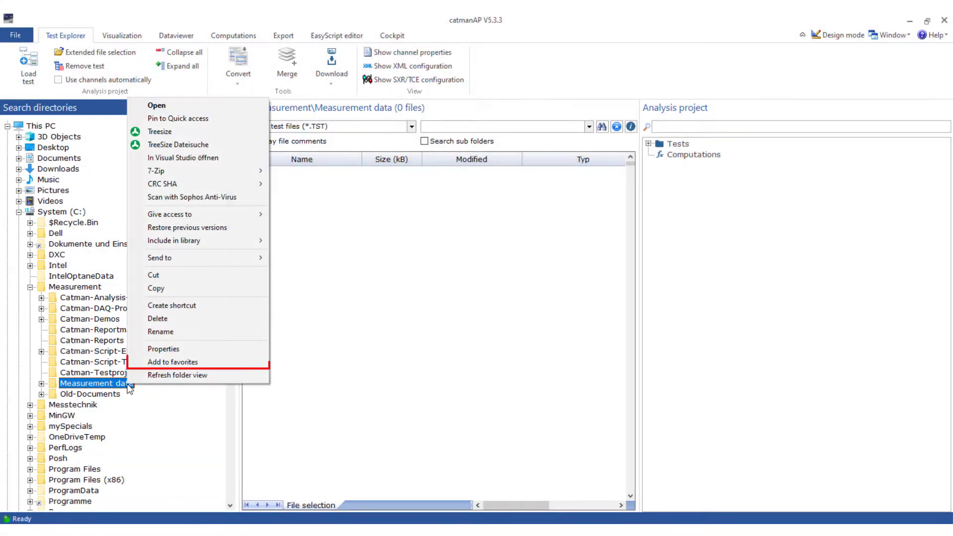
click(163, 363)
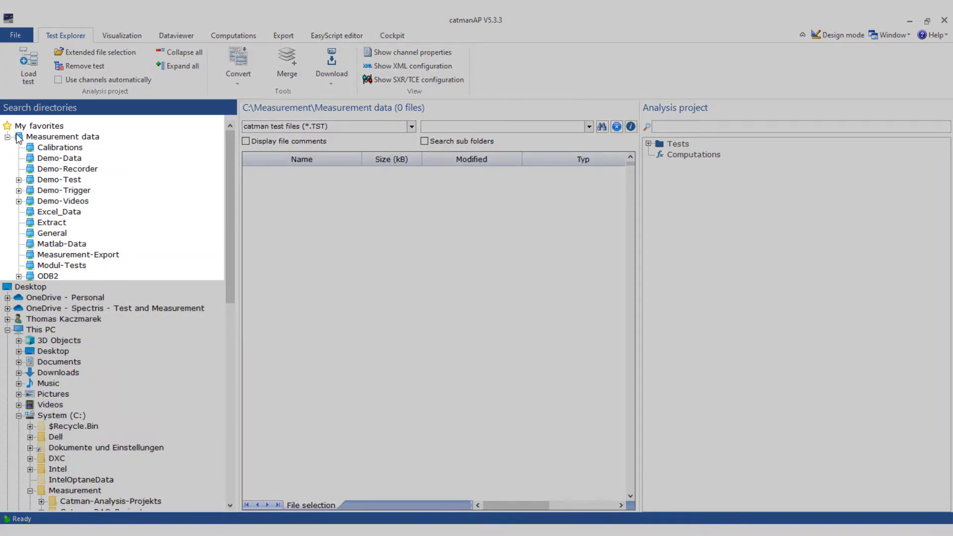
Step: List catman test files from the favorite, including subfolders, to show all 155
click(42, 138)
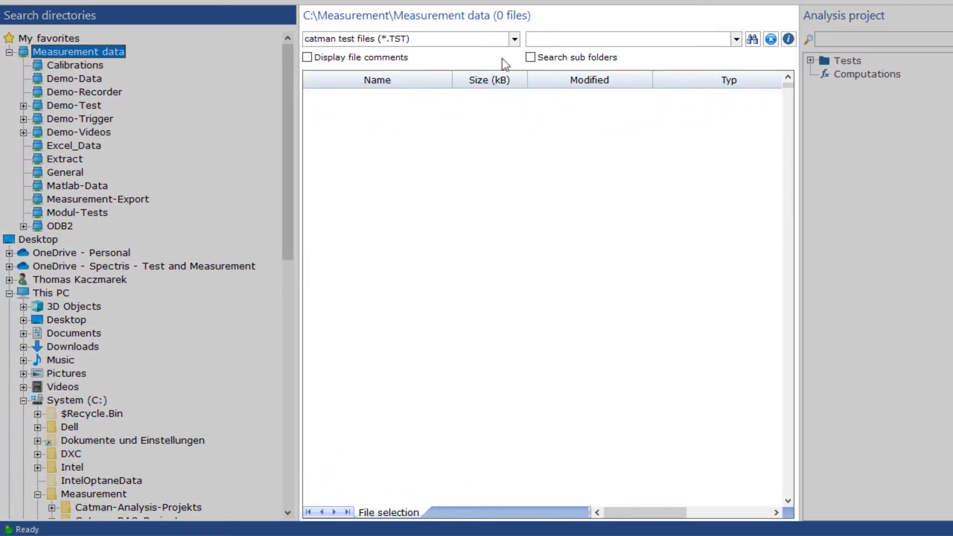
click(530, 58)
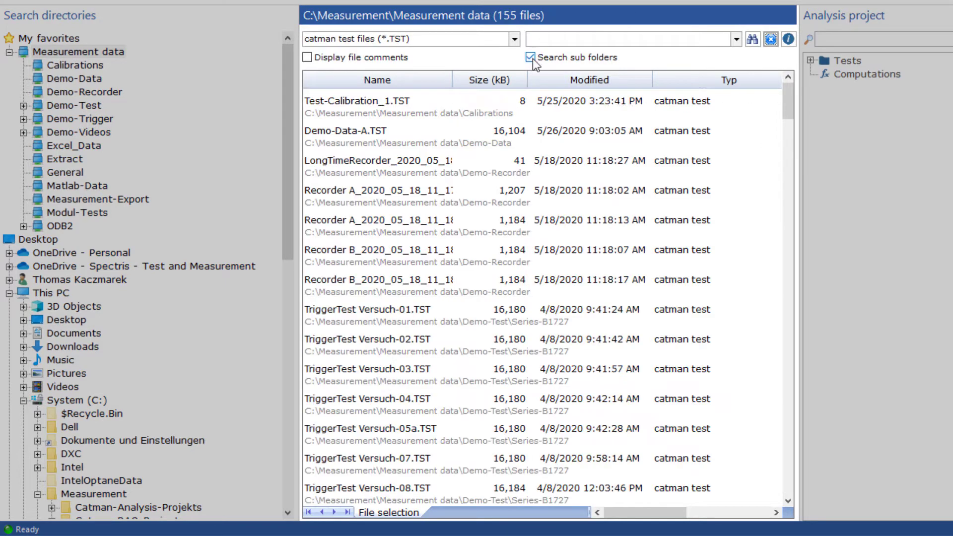
click(513, 39)
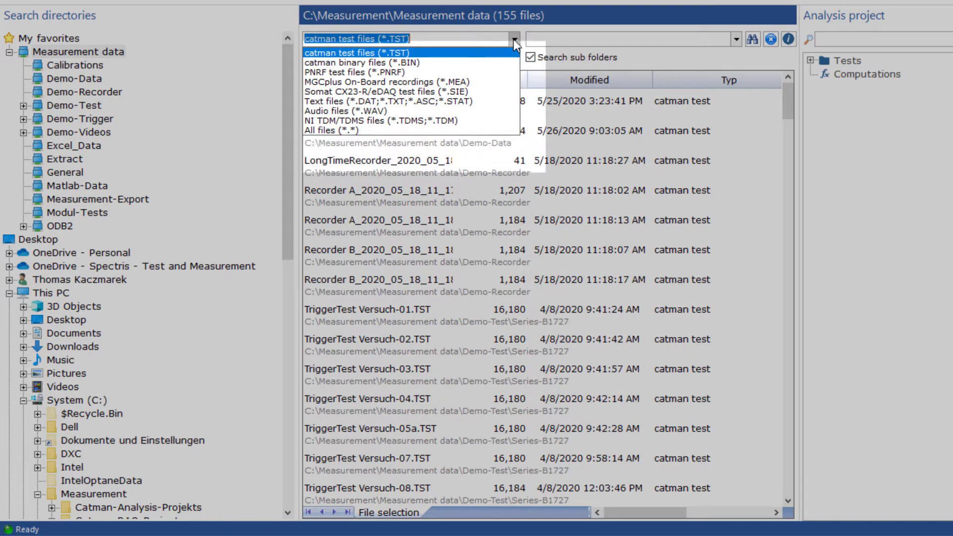
click(514, 40)
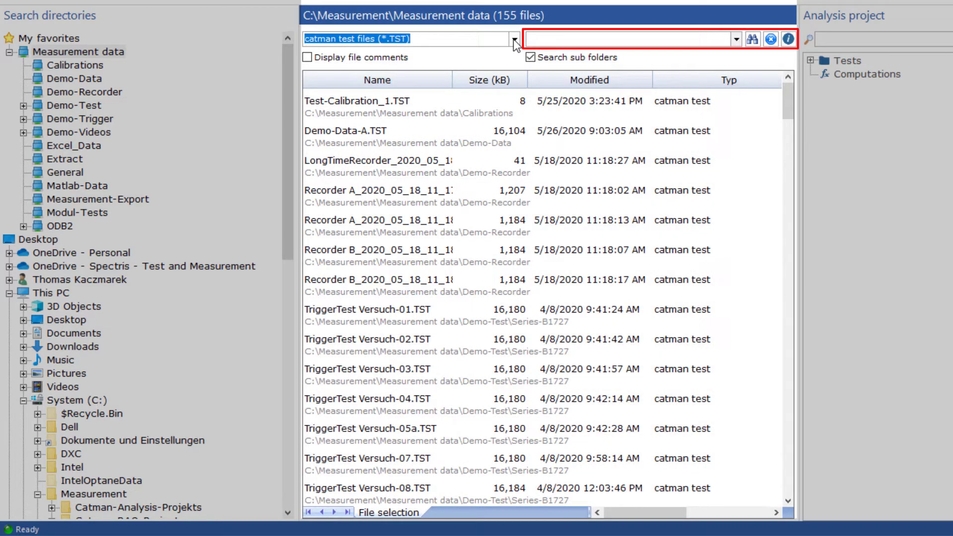
Step: Search files by Operator=Jane, then by Series=B24, leaving 10 tests
click(538, 41)
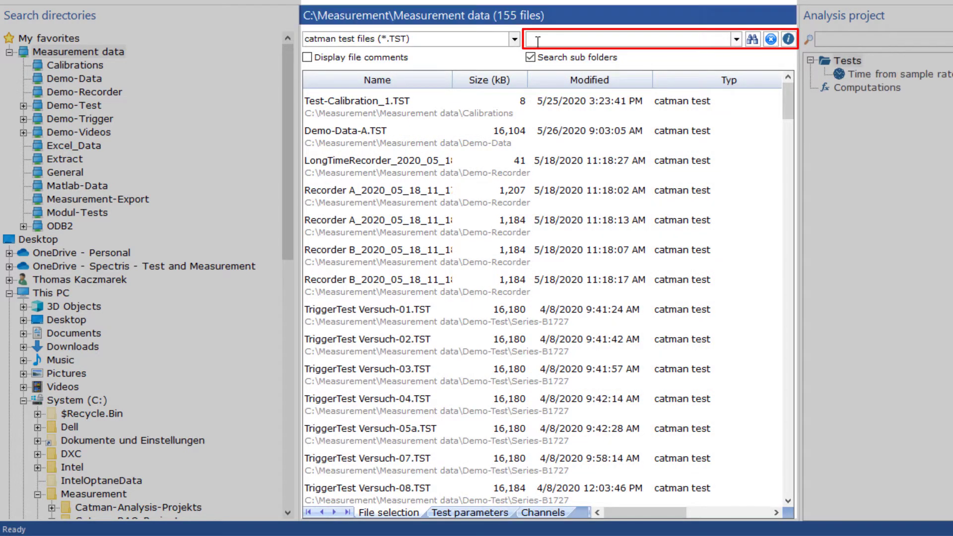
text(Operator=Jane)
key(Return)
double_click(539, 43)
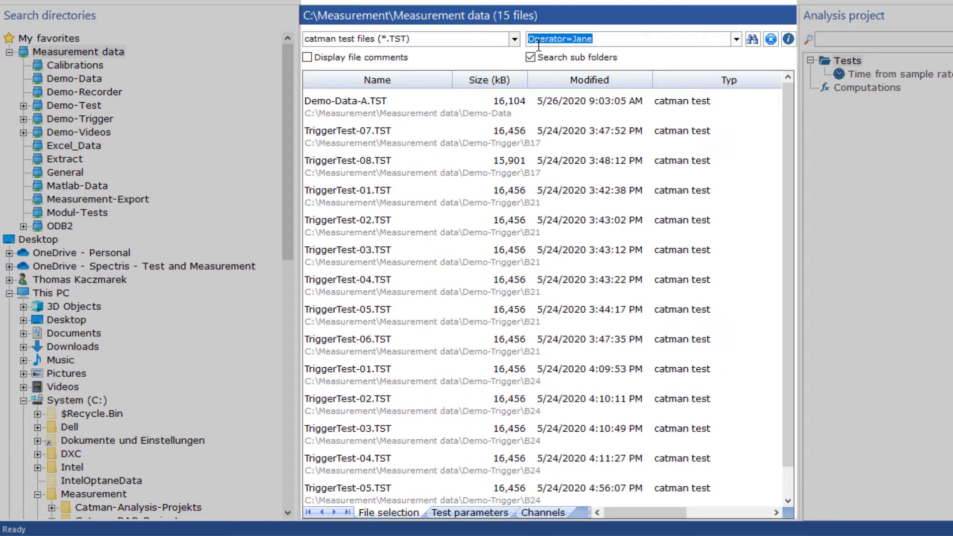
text(Series=B)
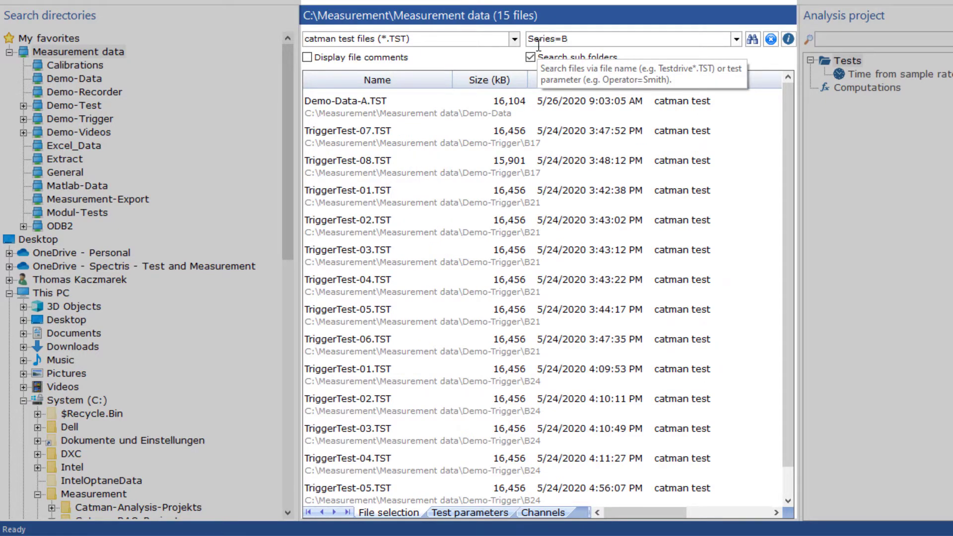
text(24)
key(Return)
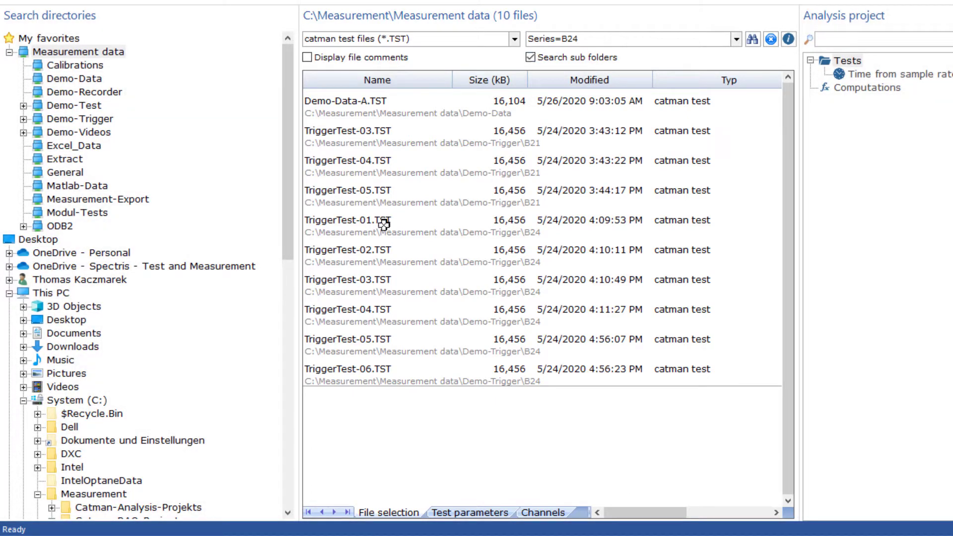
Step: Rename TriggerTest-02.TST to TriggerTest-02a.TST
click(379, 249)
right_click(379, 249)
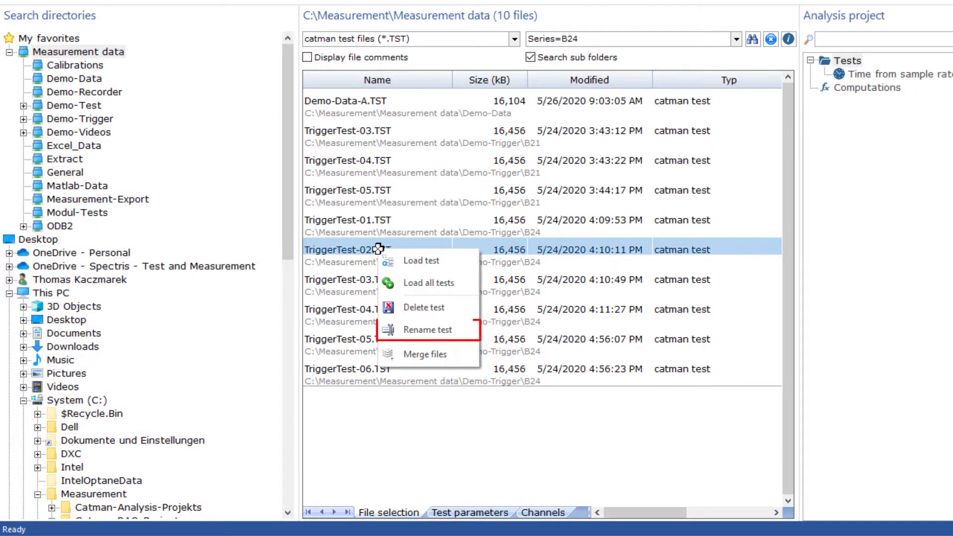
click(420, 331)
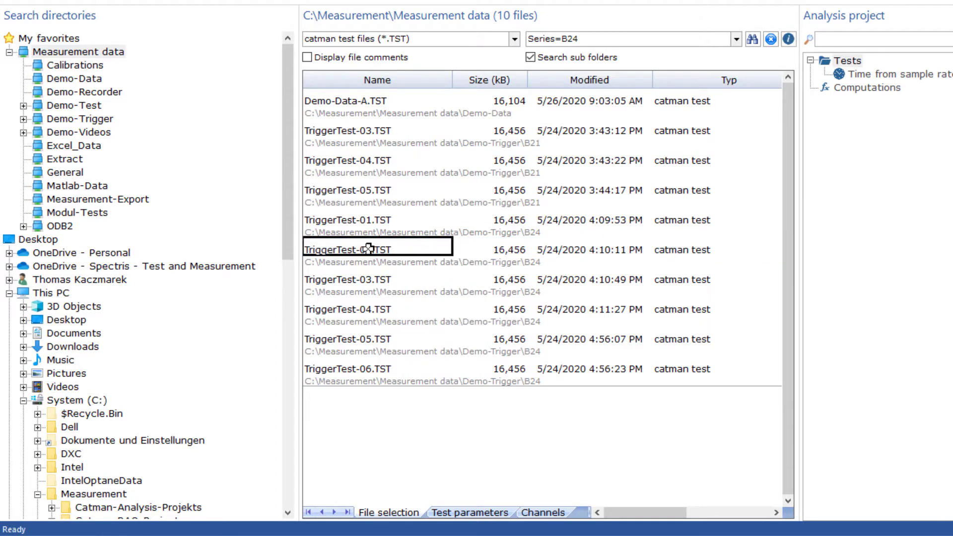
click(373, 244)
text(a)
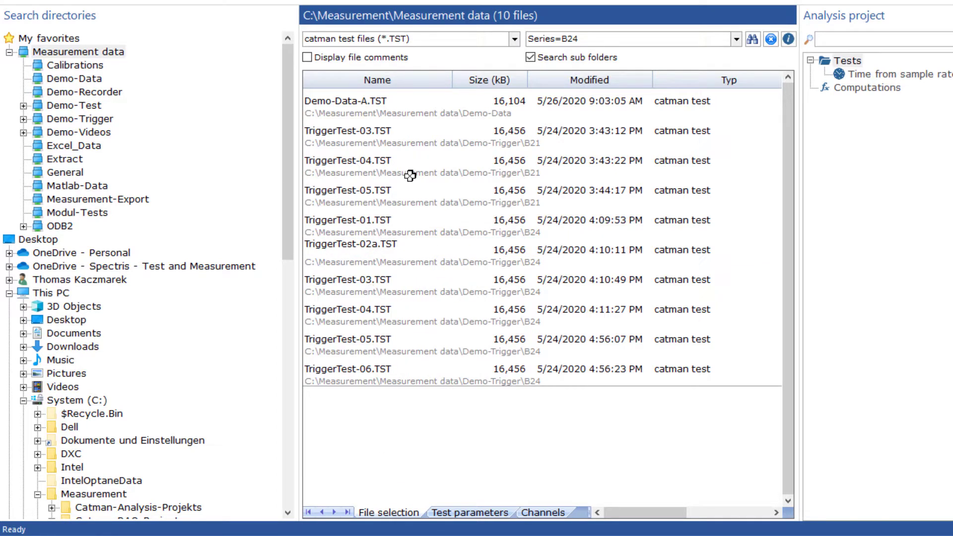
click(697, 246)
click(416, 134)
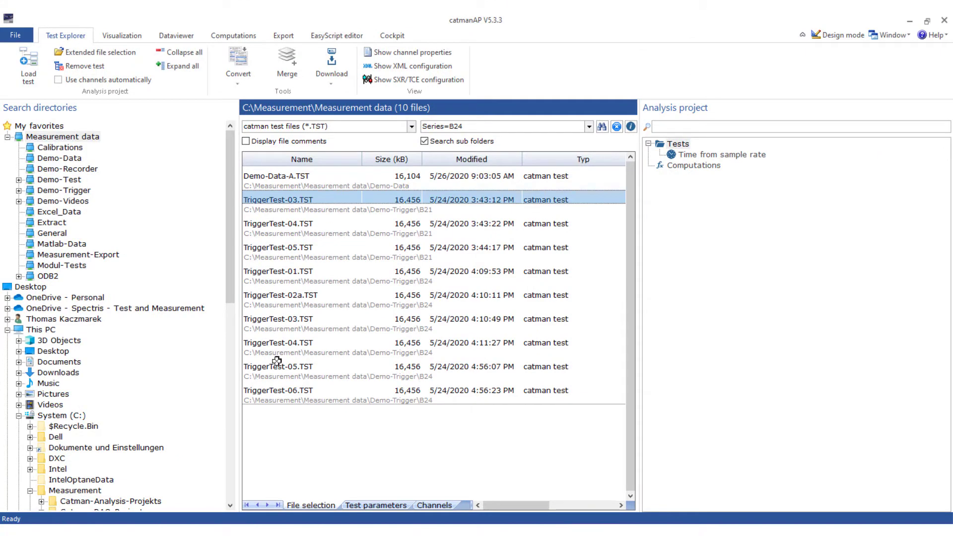
shift+click(297, 346)
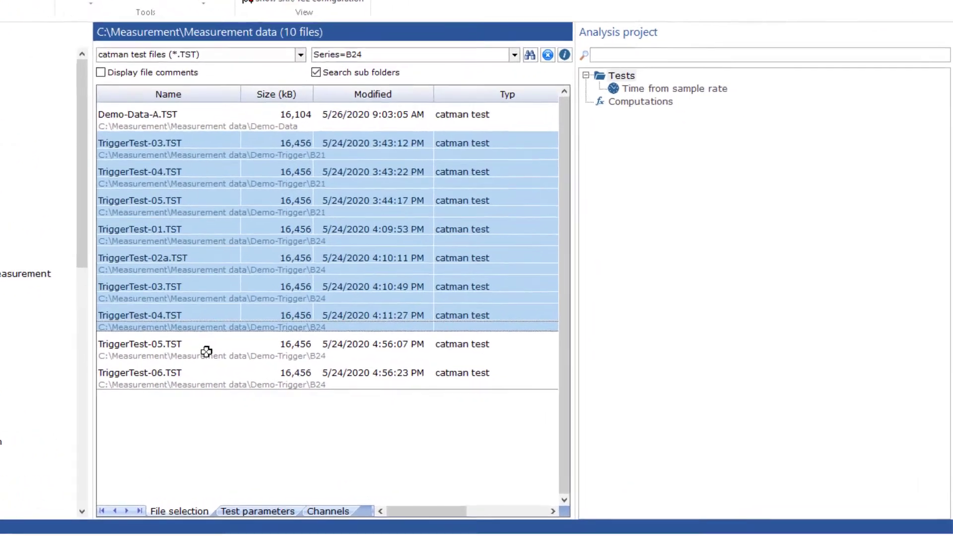
click(332, 368)
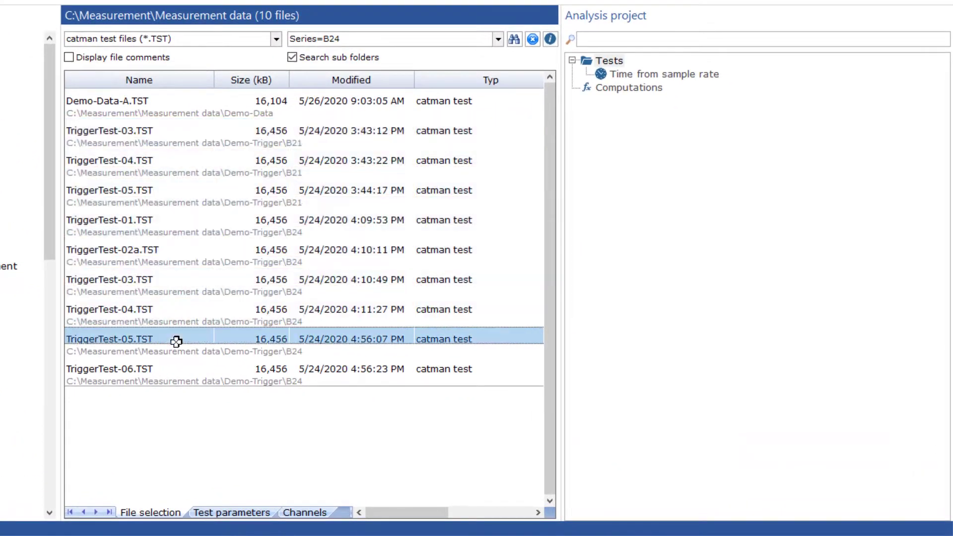
click(226, 511)
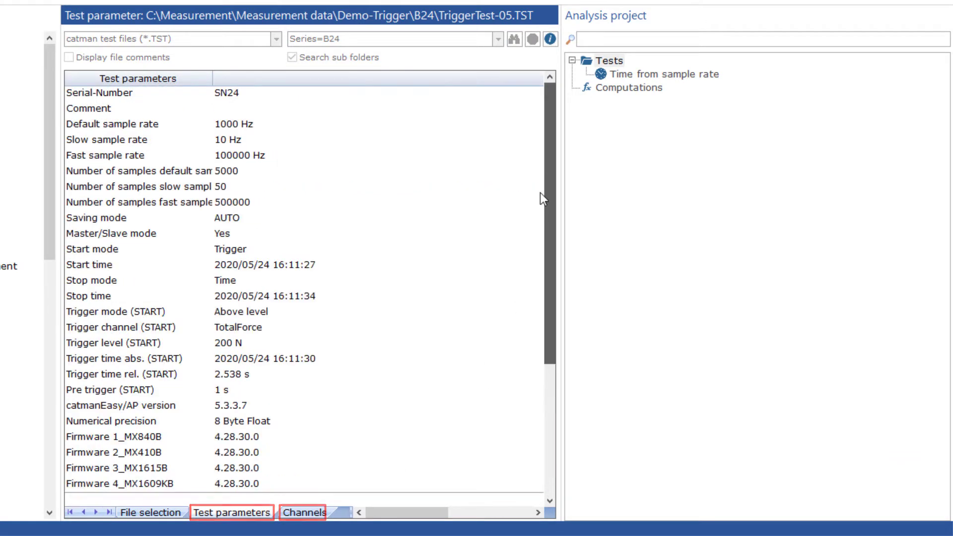
click(154, 516)
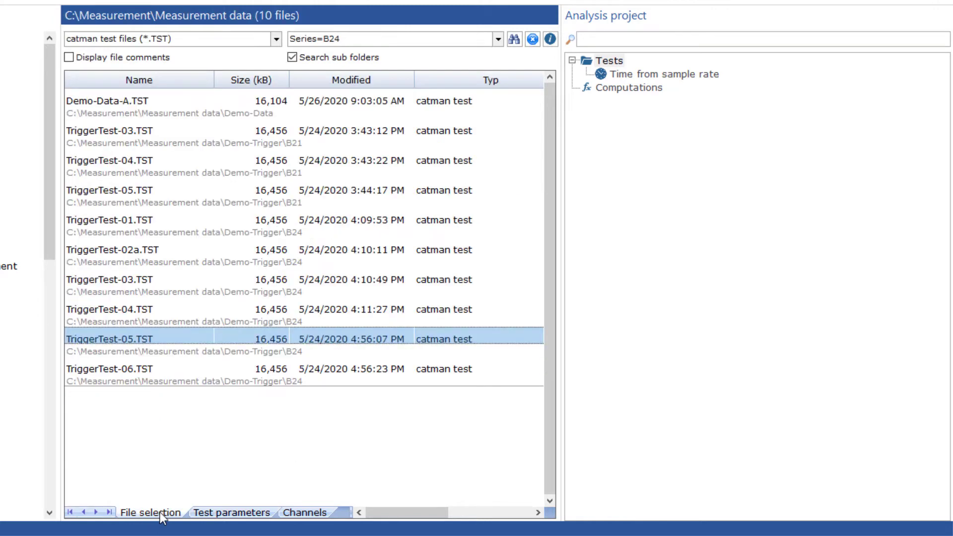
click(146, 165)
Step: Load all ten listed tests into the project and expand test 03's channels
right_click(146, 165)
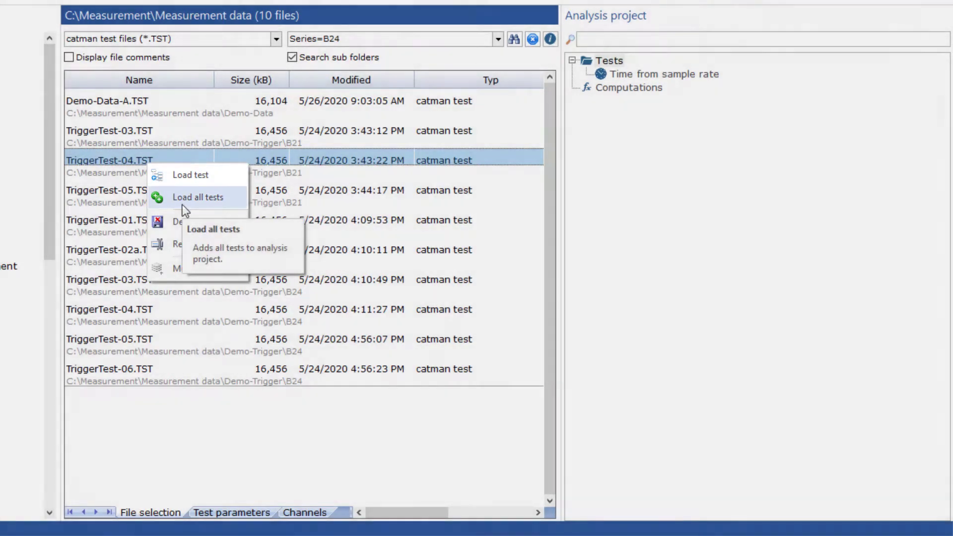
click(182, 204)
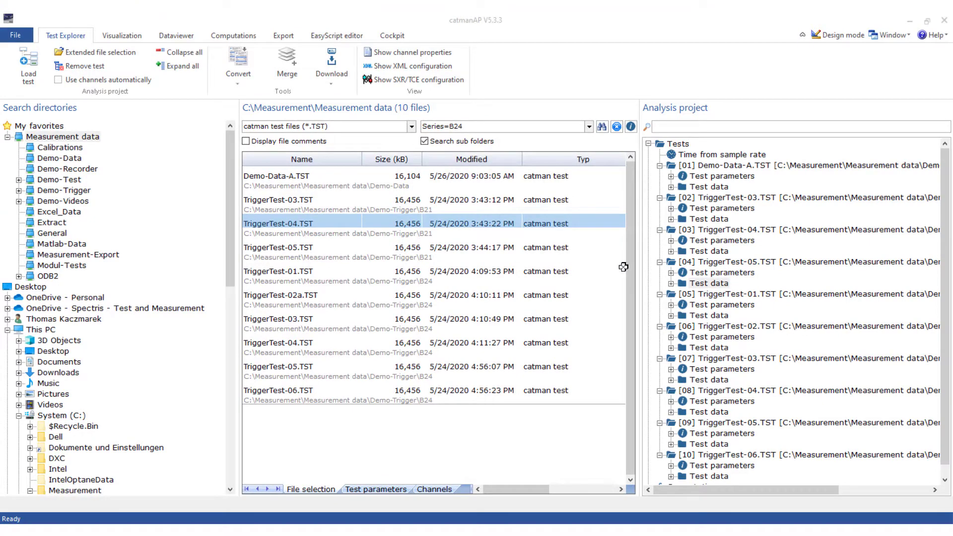
click(671, 252)
click(683, 262)
Step: Inspect the Force_B channel properties, then return to the file browser
click(722, 306)
right_click(722, 311)
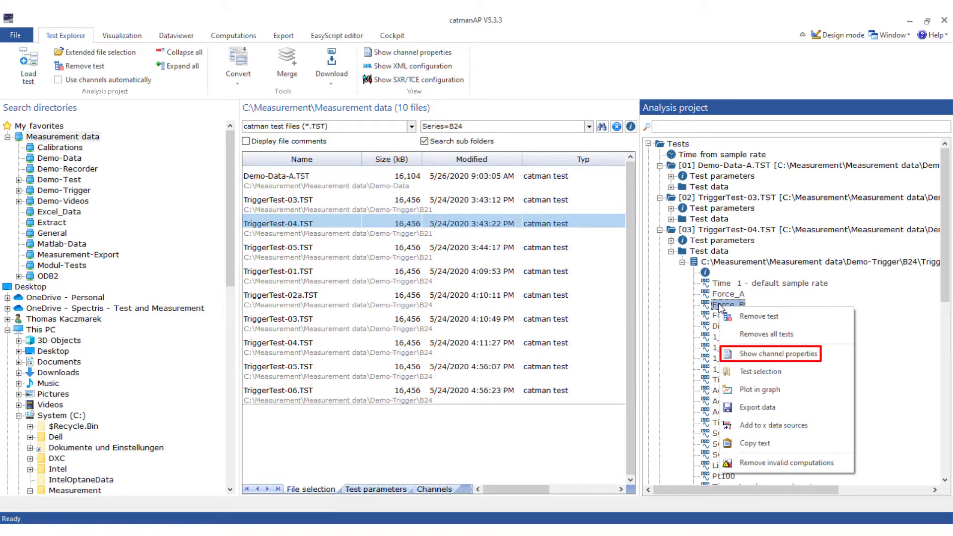
click(748, 354)
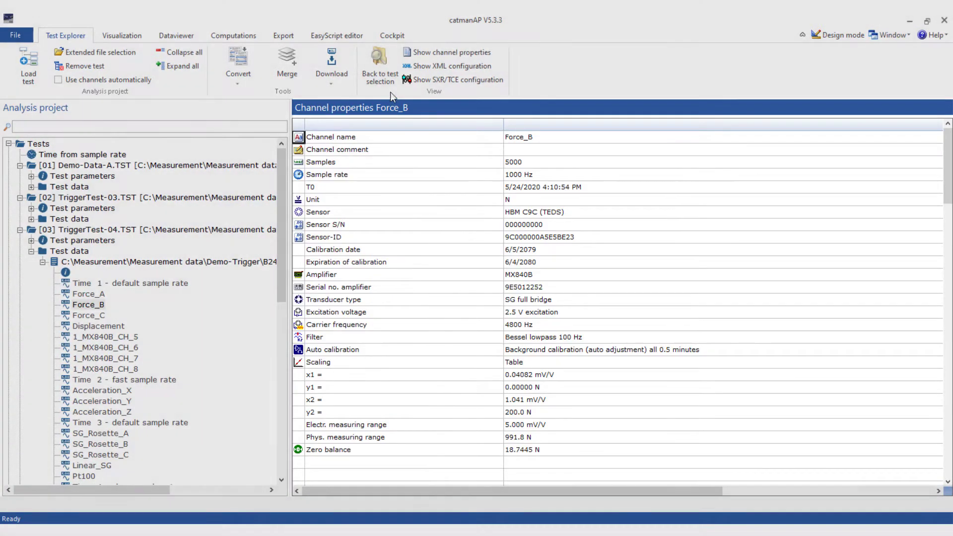
click(379, 72)
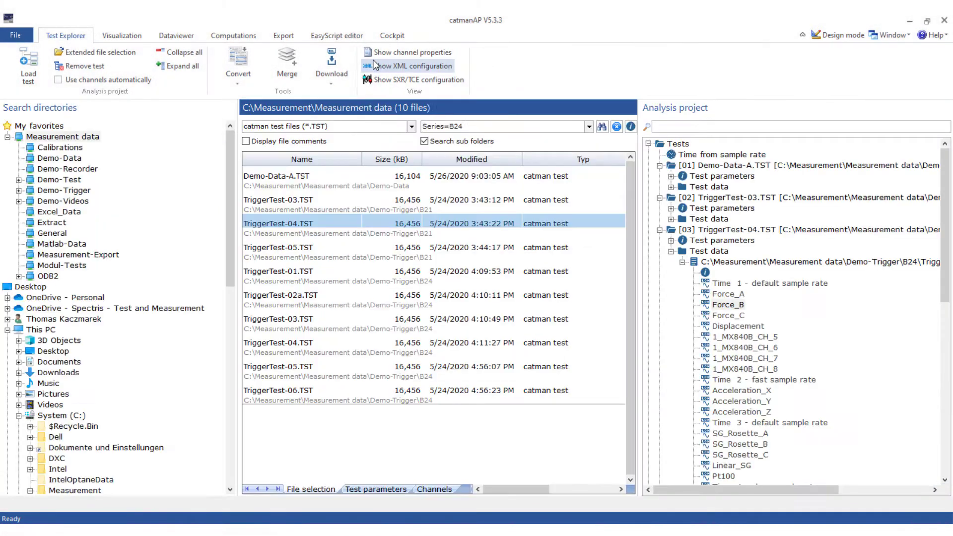
Step: Add Force_A, Displacement and SG_Rosette_A to DataView 1 and enlarge the table area
click(167, 37)
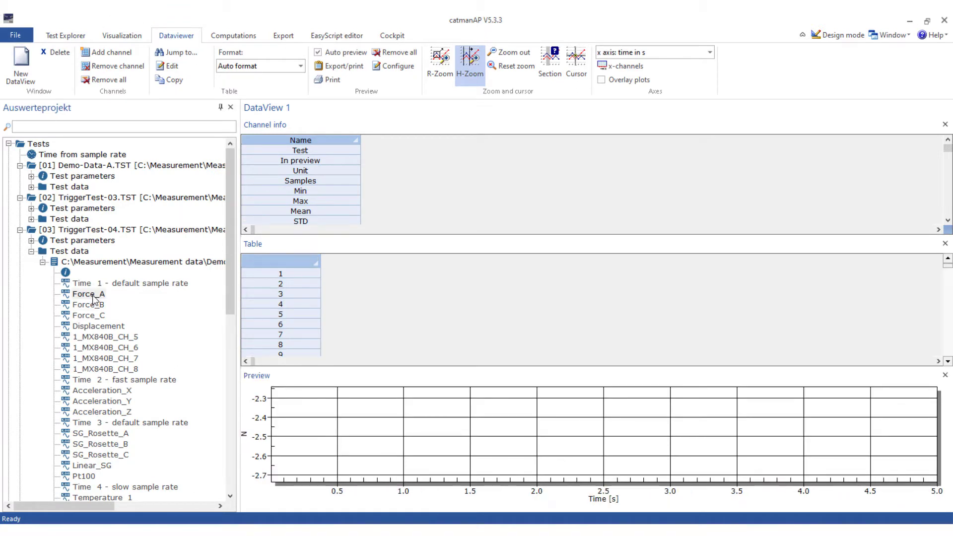
drag(89, 294, 417, 293)
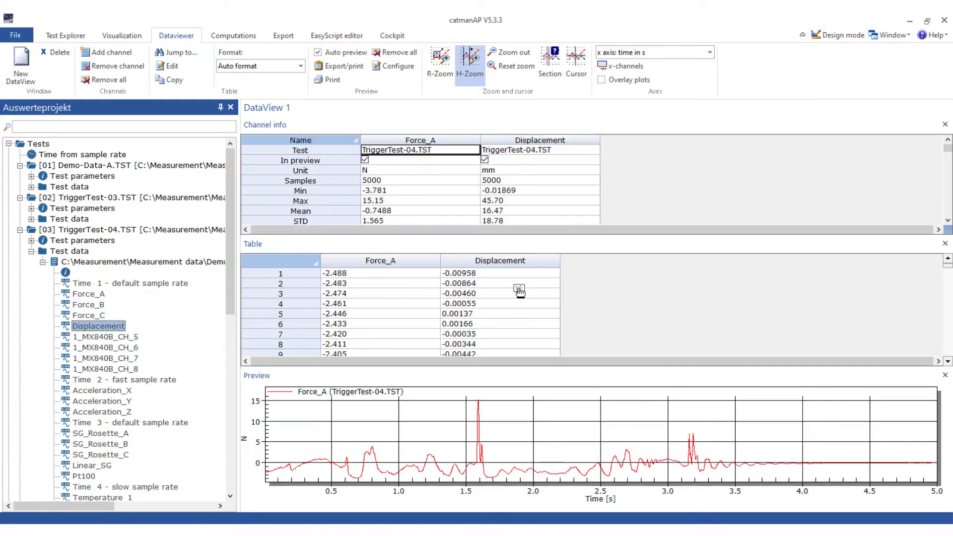
drag(112, 327, 517, 292)
drag(116, 436, 643, 292)
scroll(948, 214, down, 2)
scroll(948, 214, down, 2)
scroll(949, 214, down, 1)
scroll(949, 146, up, 5)
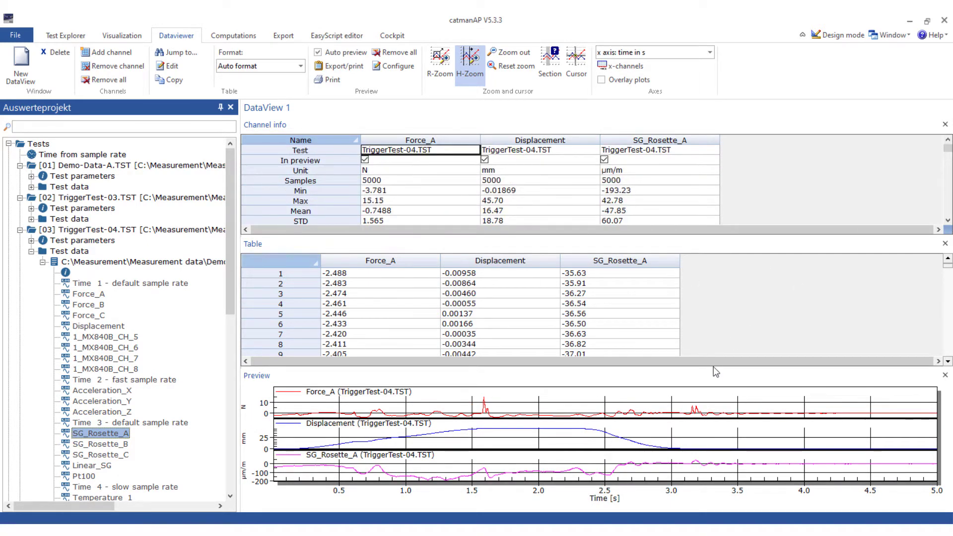
mouse_move(715, 368)
mouse_down()
mouse_move(697, 280)
mouse_move(711, 403)
mouse_up()
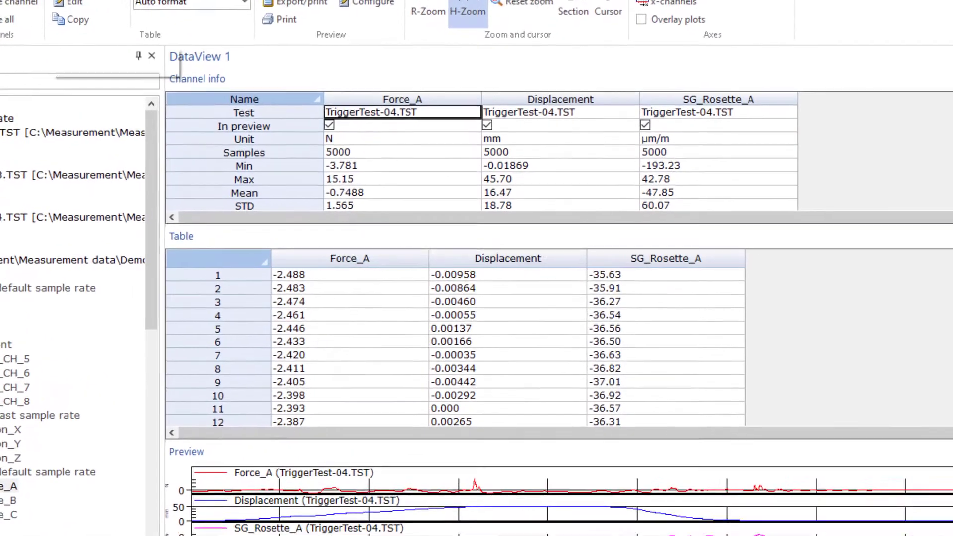
Step: Find the first Force_A value larger than 10 (row 1585, 10.46), then close Find row
click(190, 58)
click(578, 262)
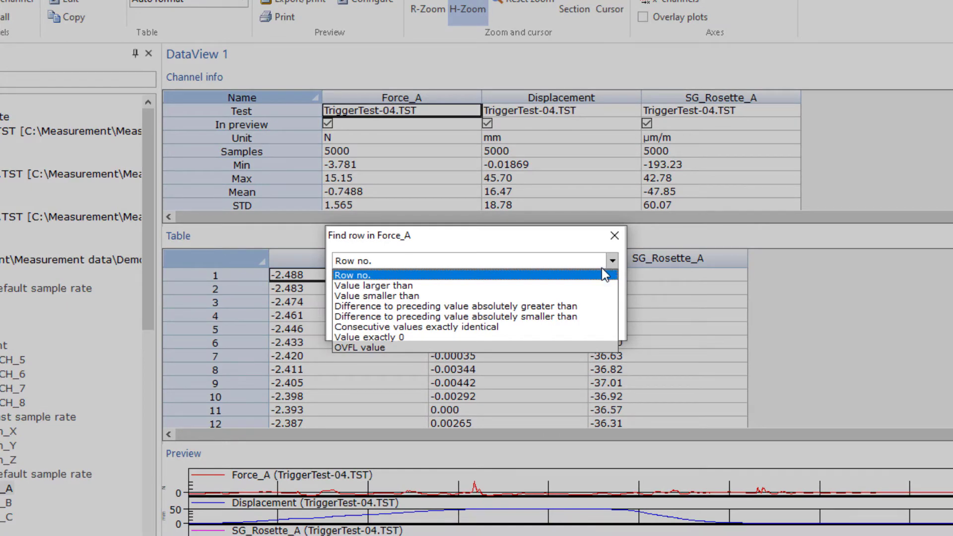
click(593, 283)
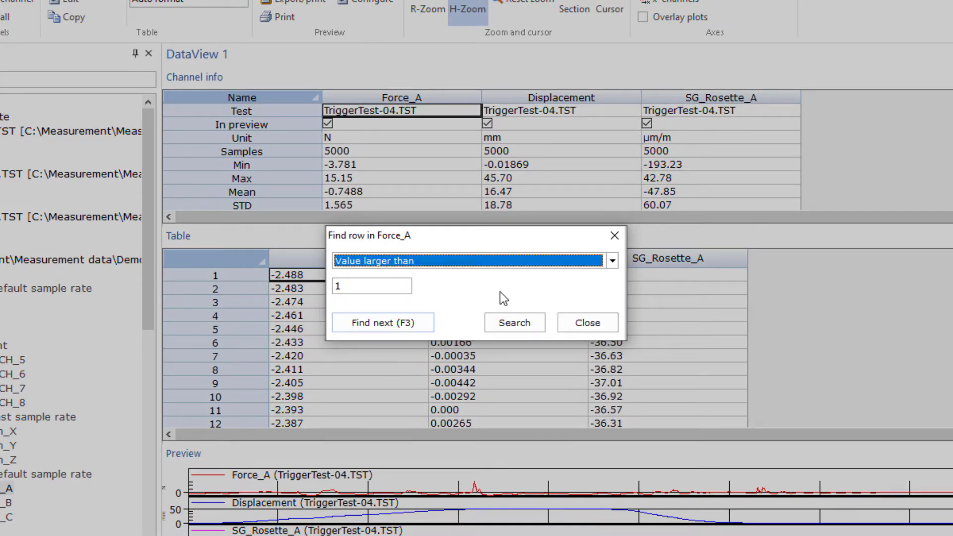
click(393, 289)
text(0)
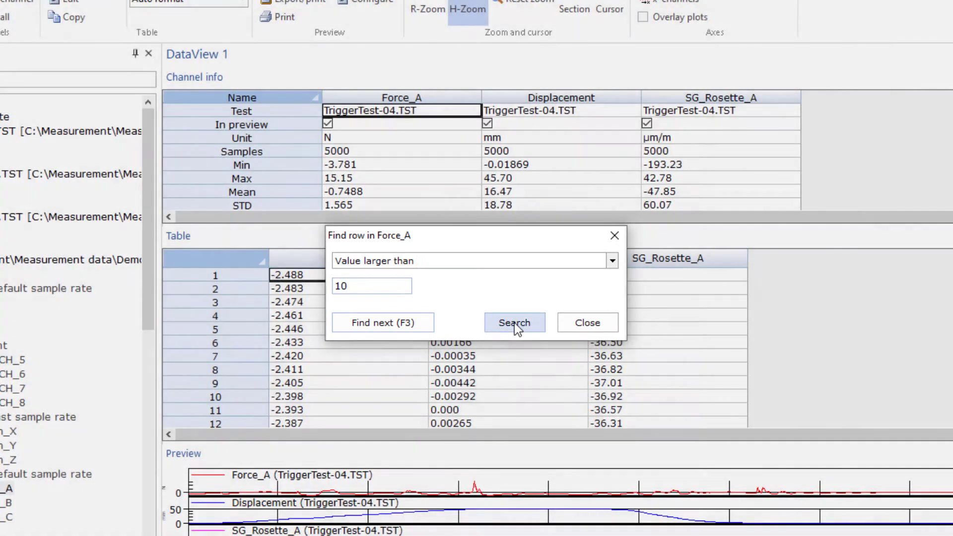
click(515, 322)
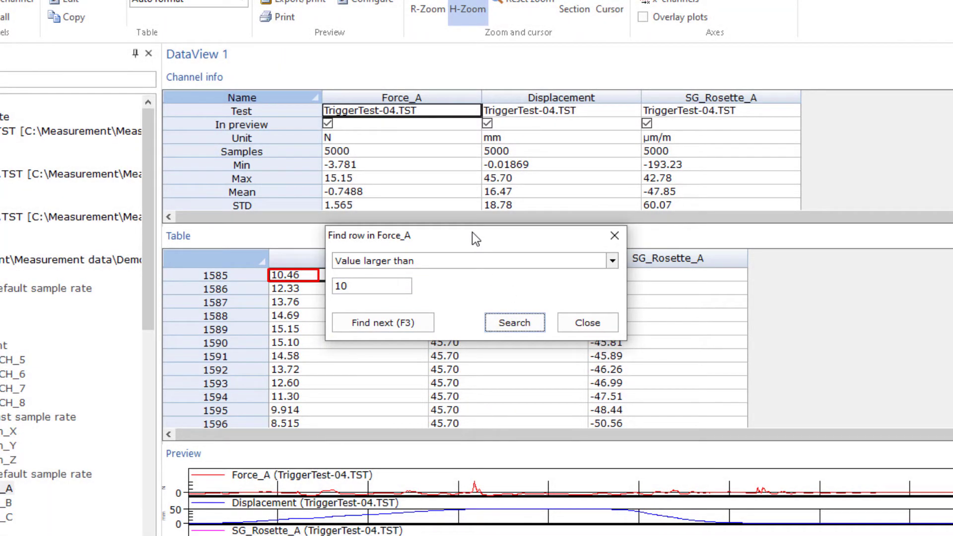
click(580, 322)
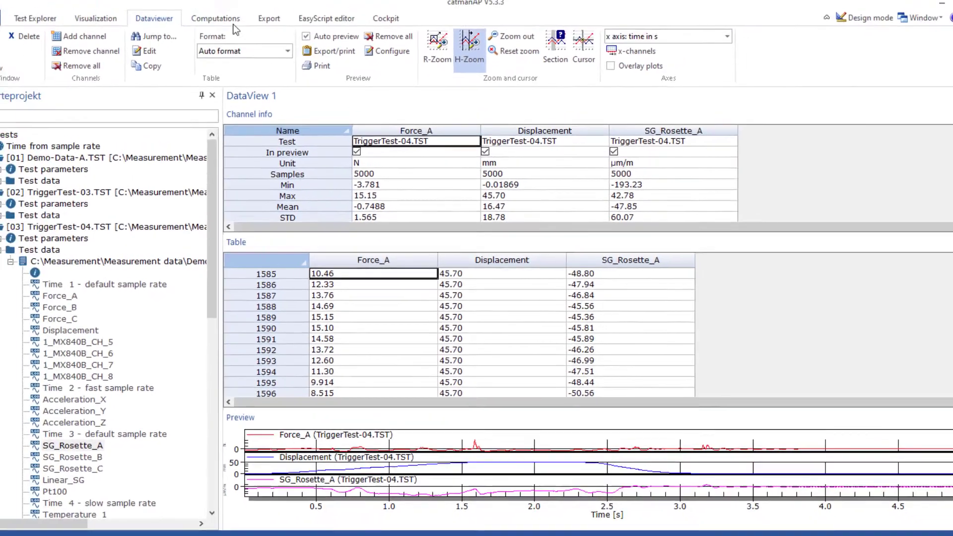
Step: Browse the formula, frequency, filter, strain gage, curve and data series computations
click(237, 21)
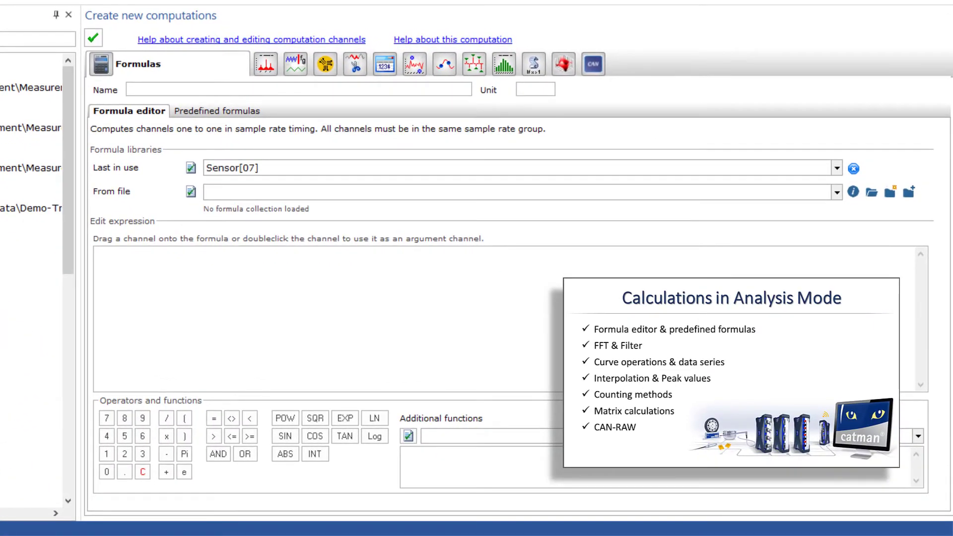
click(267, 66)
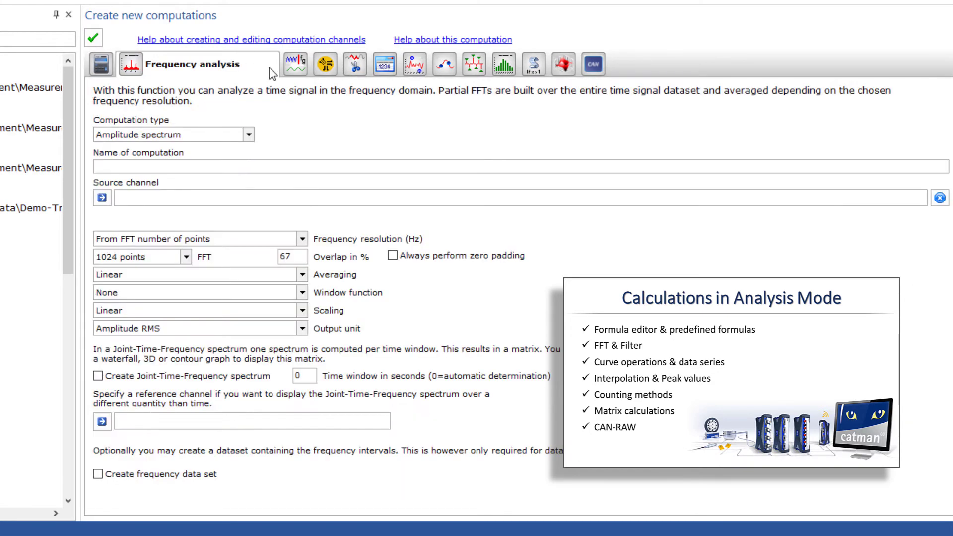
click(304, 69)
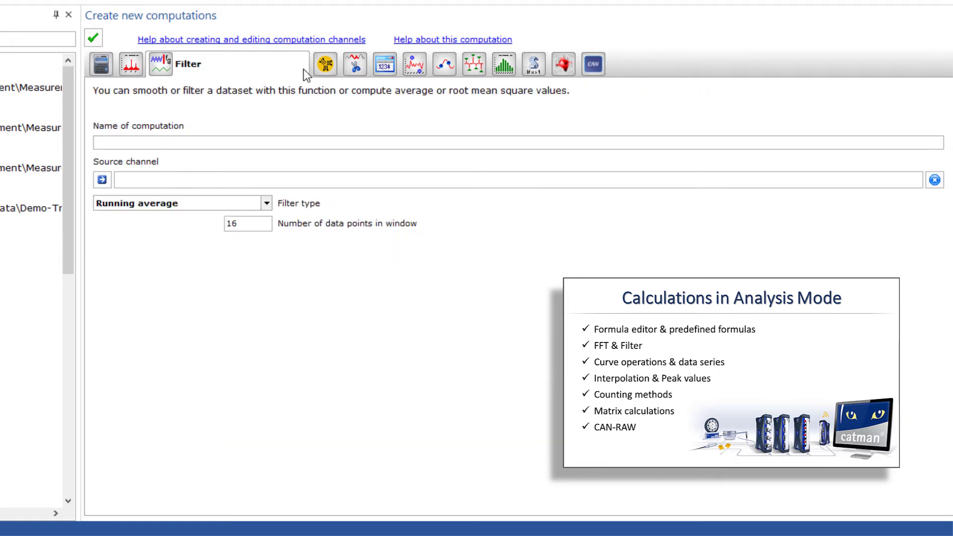
click(328, 68)
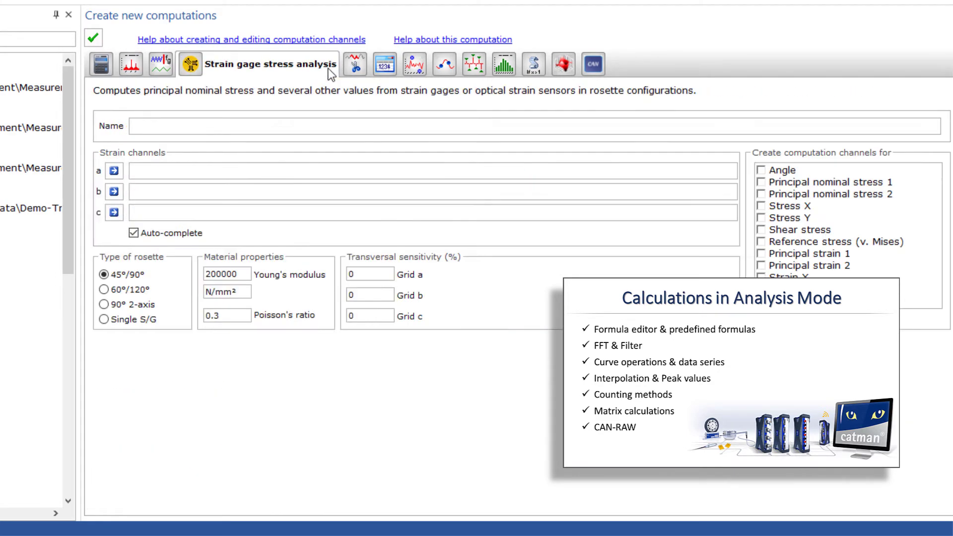
click(361, 69)
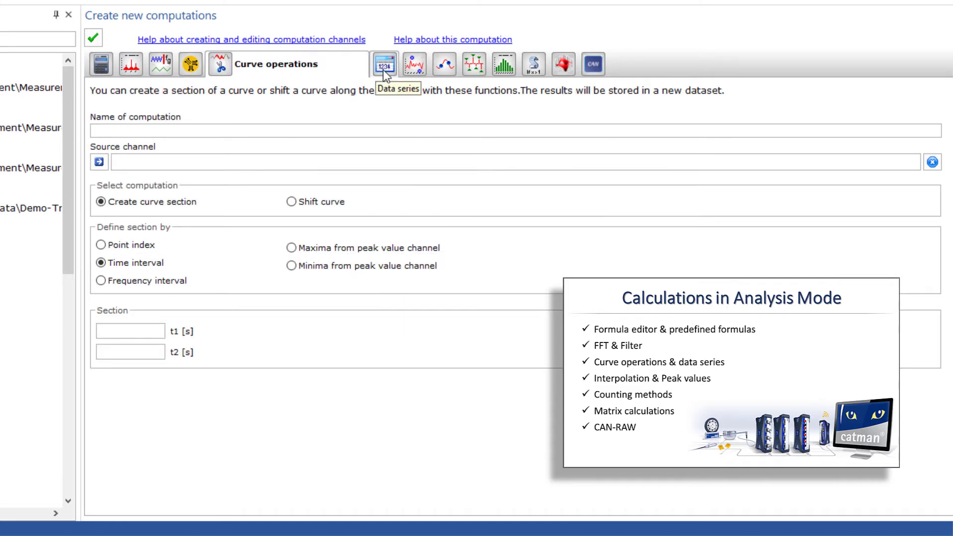
click(383, 69)
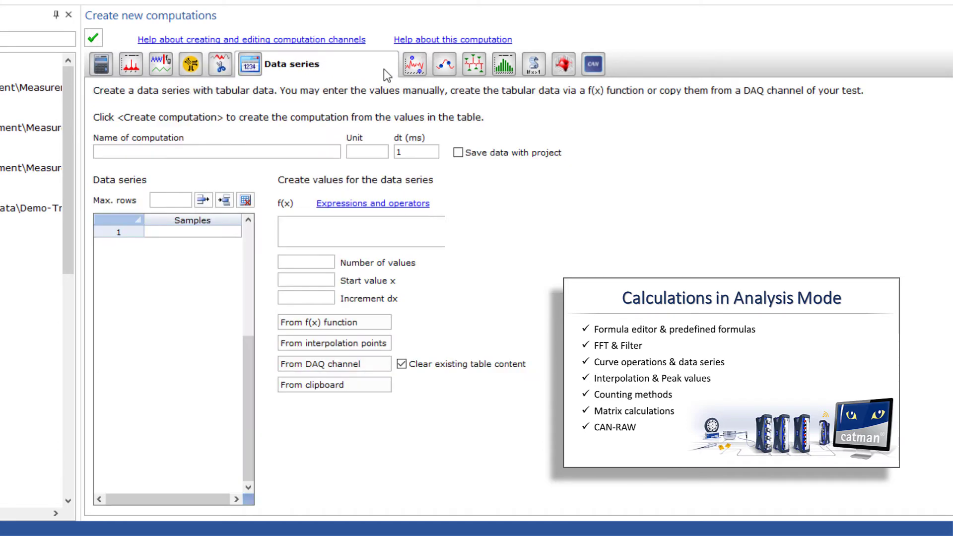
Step: Browse the cleansing, interpolation, peak, class counting, matrix and CAN-Decoder computations
click(416, 65)
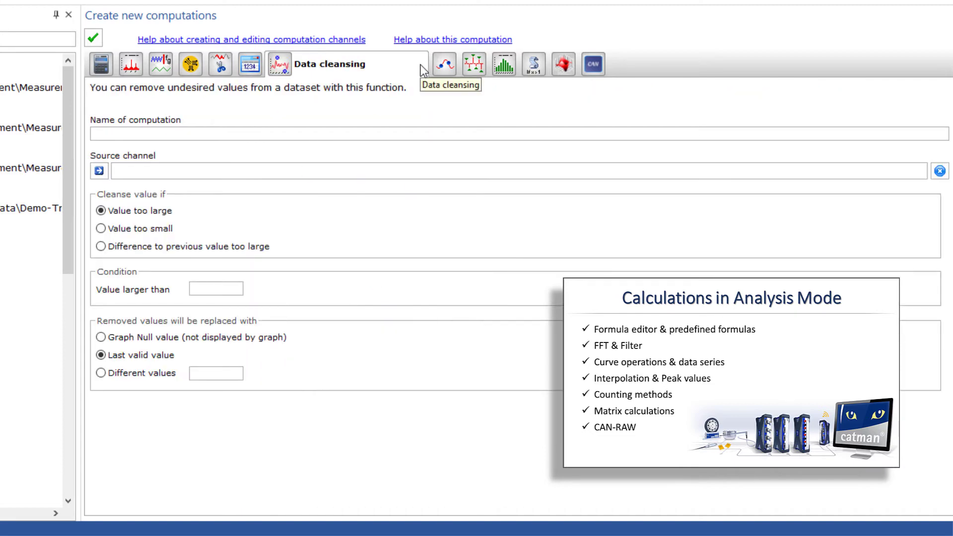
click(445, 69)
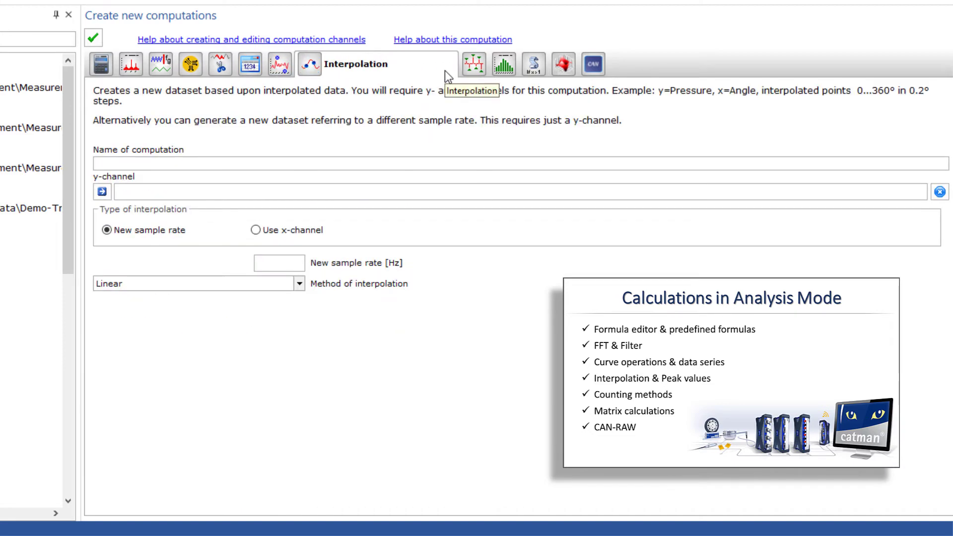
click(474, 69)
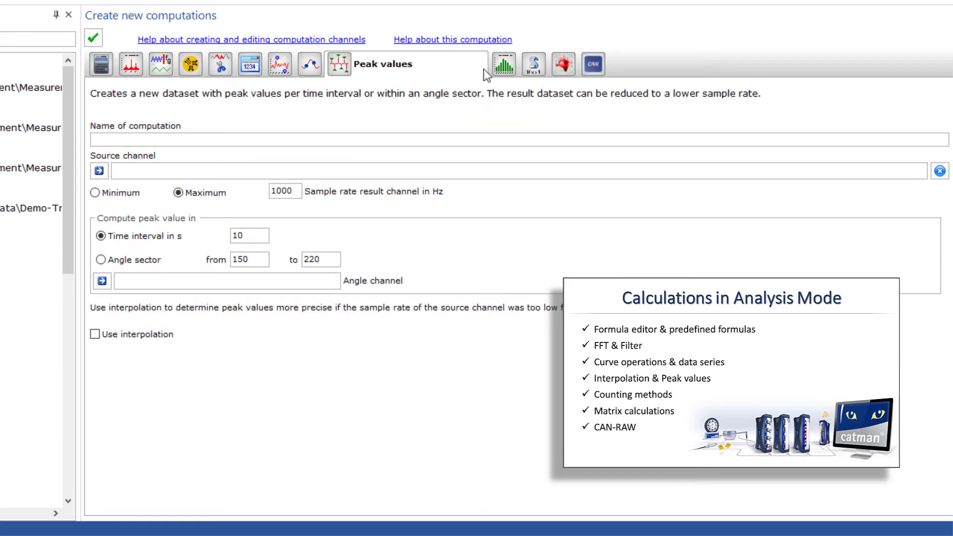
click(509, 66)
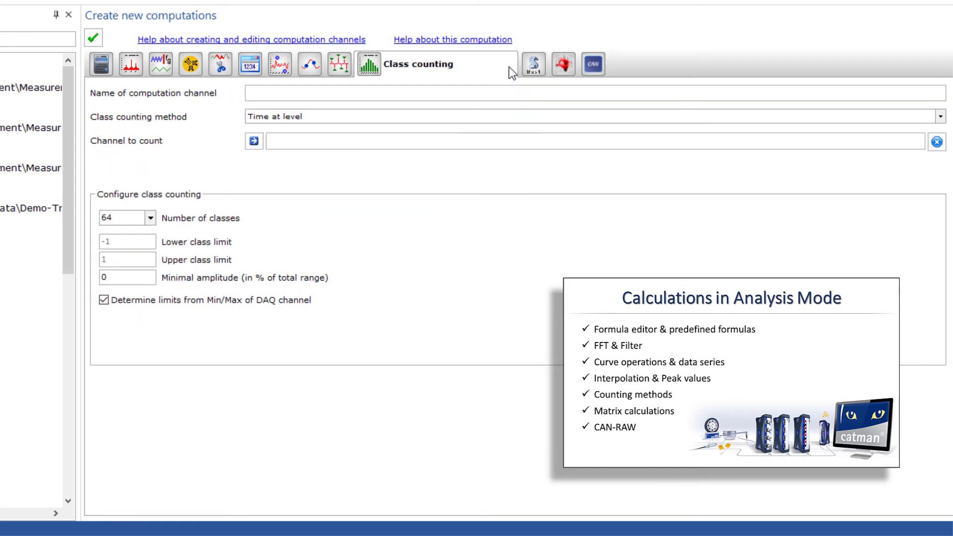
click(559, 69)
click(597, 69)
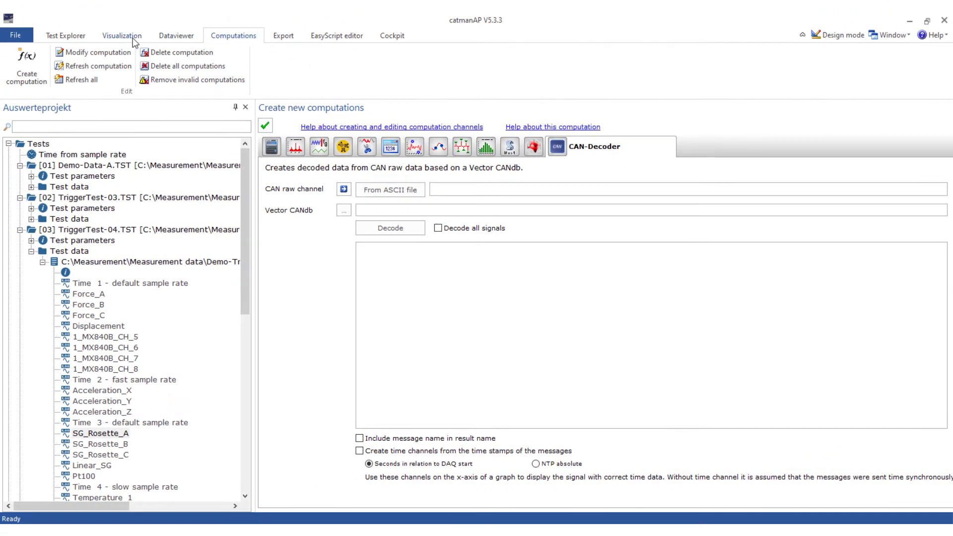
Step: Place a post-process graph on Visualization Panel 1 and move it right
click(133, 37)
click(18, 83)
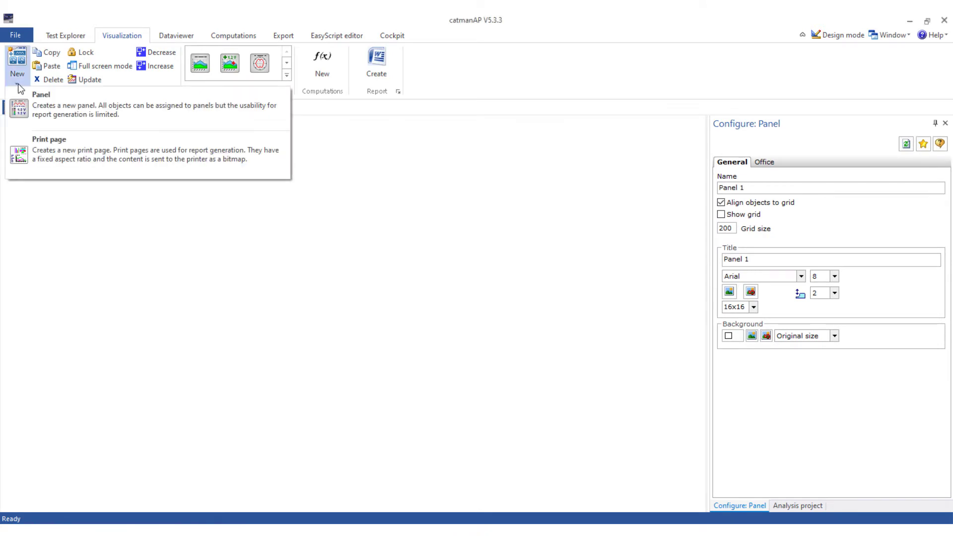
click(287, 78)
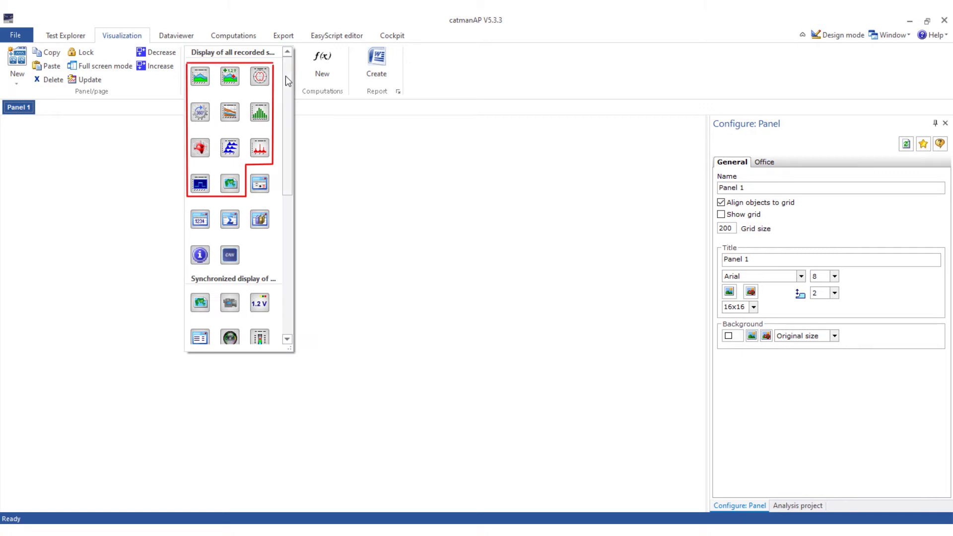
click(200, 76)
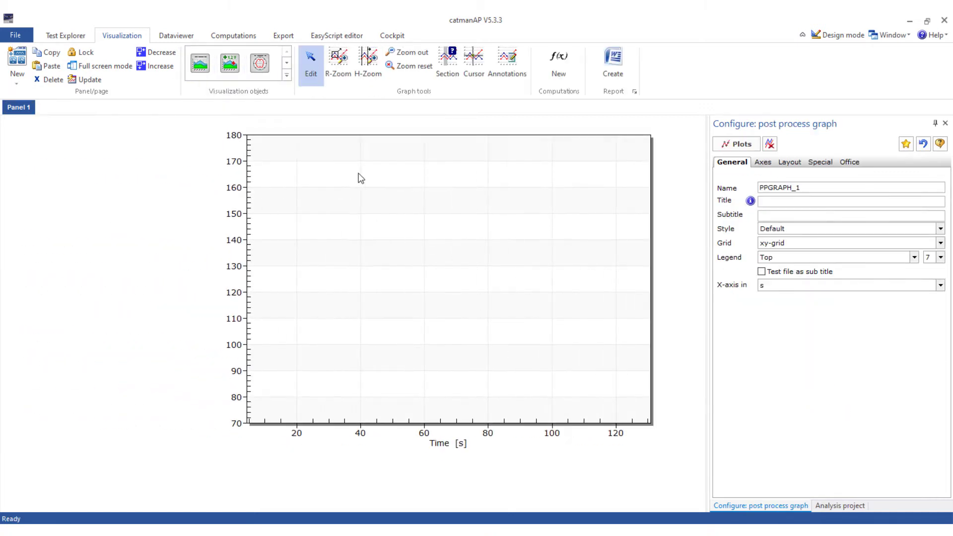
drag(146, 158, 384, 164)
Step: Plot Force_A and Force_B in the graph with a cursor reading values at 1.589 s
click(834, 506)
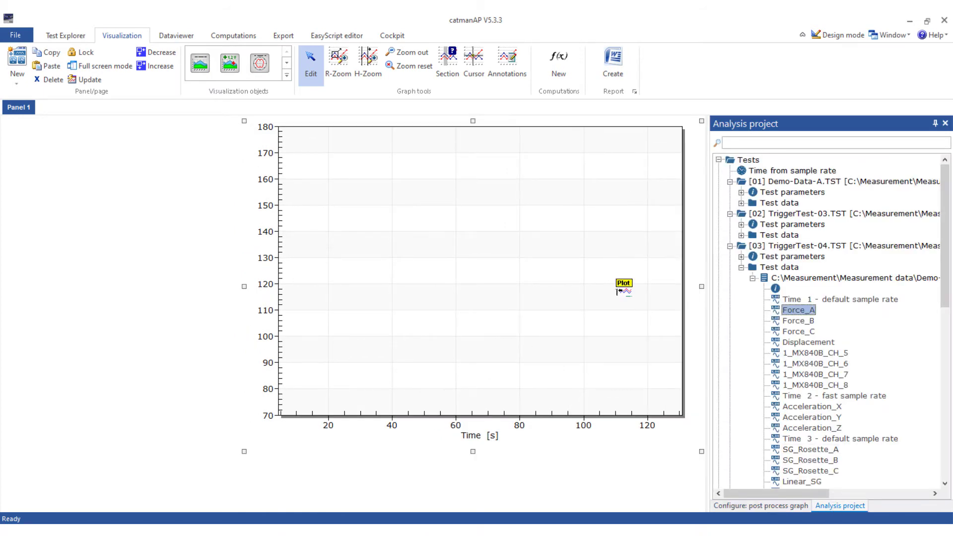
drag(798, 310, 558, 266)
drag(798, 320, 558, 259)
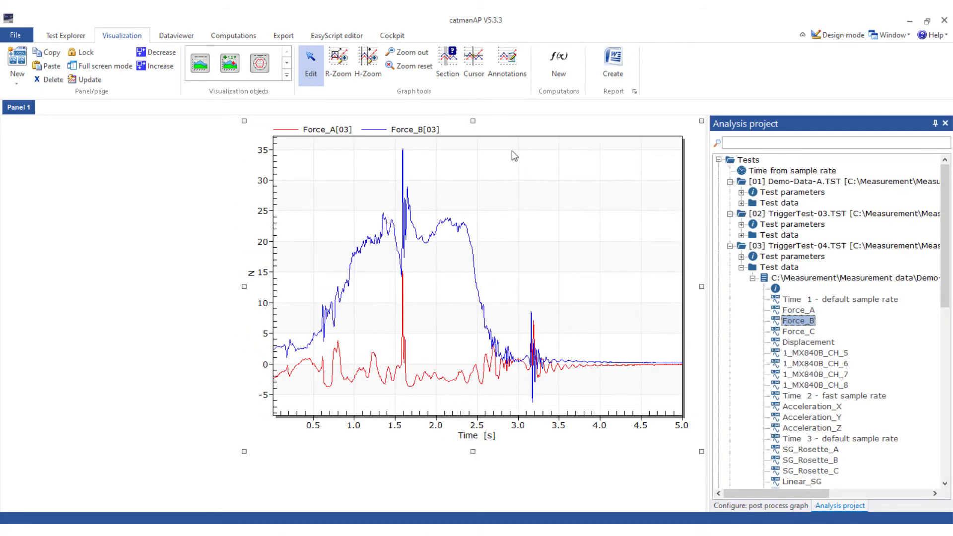
click(473, 64)
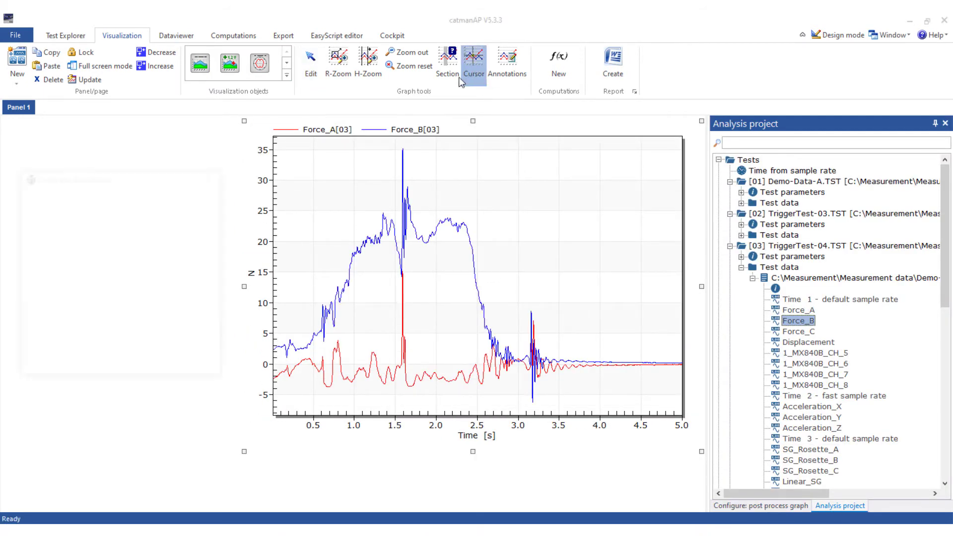
Step: Review the graph's Export/print options, cancel, and reopen the visualization objects gallery
right_click(593, 286)
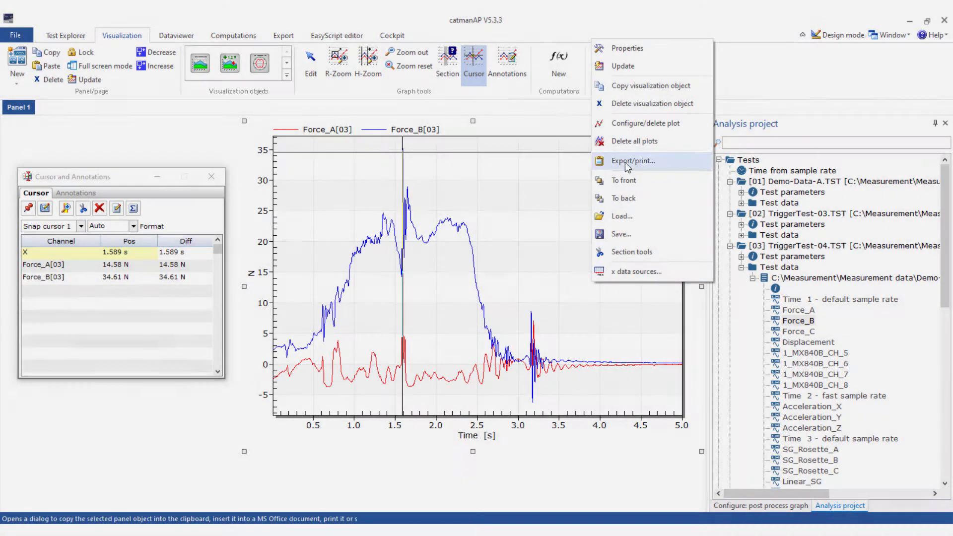
click(625, 163)
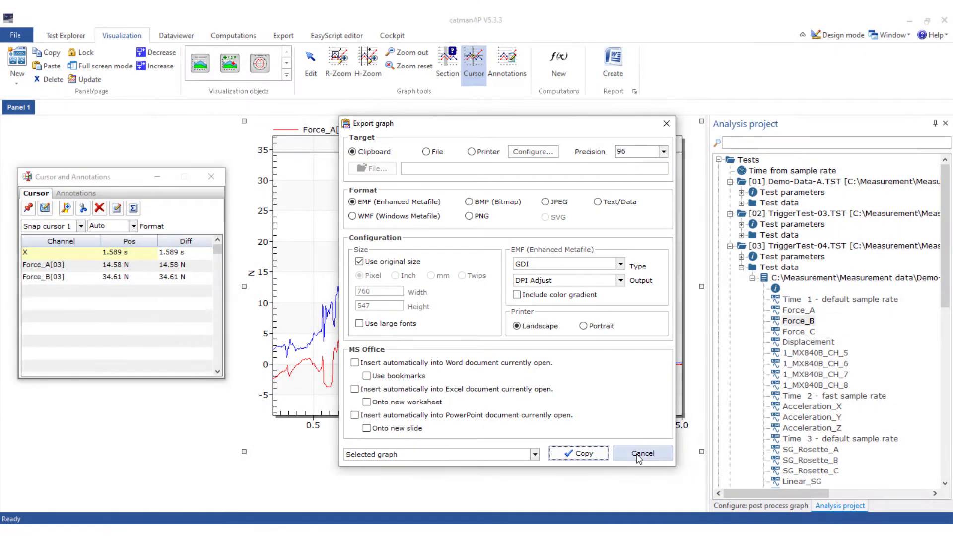
click(638, 453)
click(287, 78)
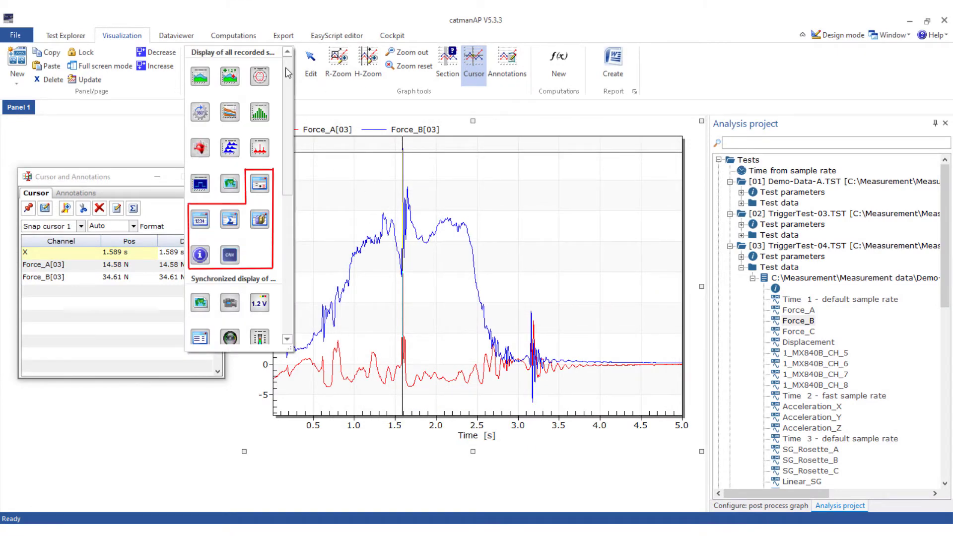
Step: Dismiss the visualization objects dropdown via the panel background, keeping the force graph
click(157, 404)
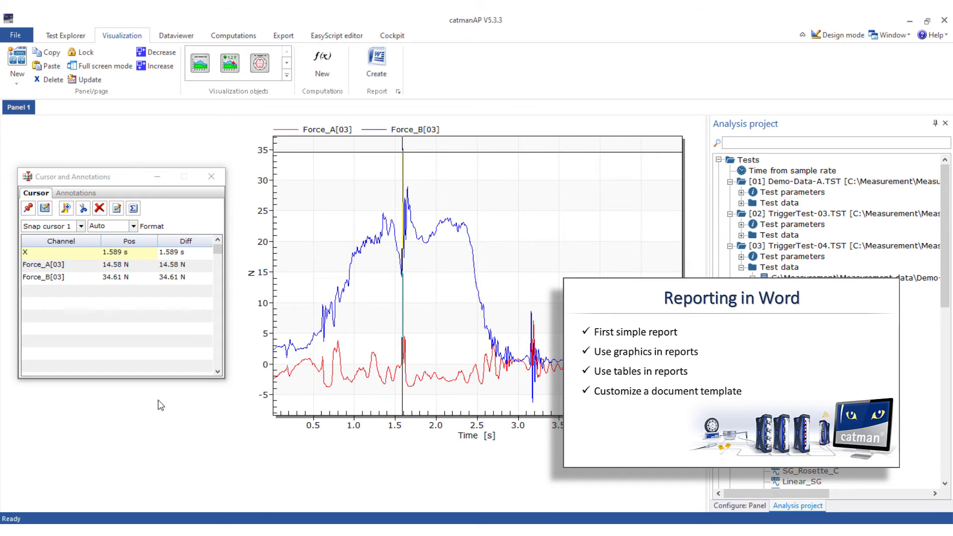
Step: Add all channels of the Demo-Data-A file to the export list
click(286, 37)
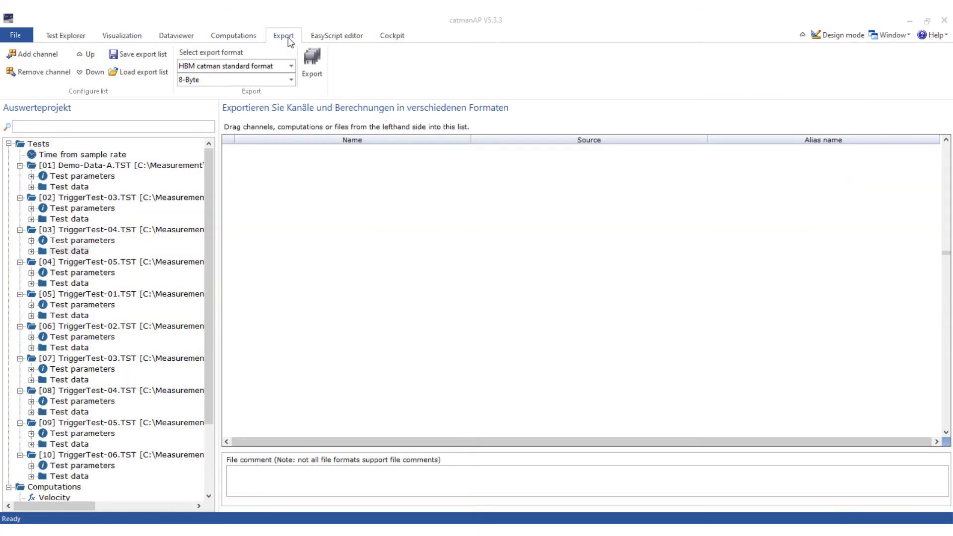
double_click(69, 187)
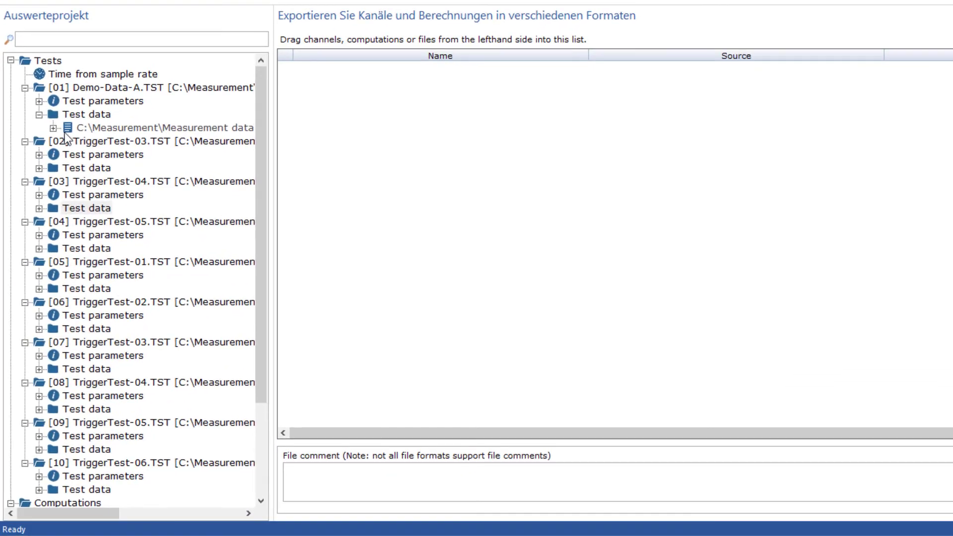
double_click(79, 199)
drag(113, 128, 468, 200)
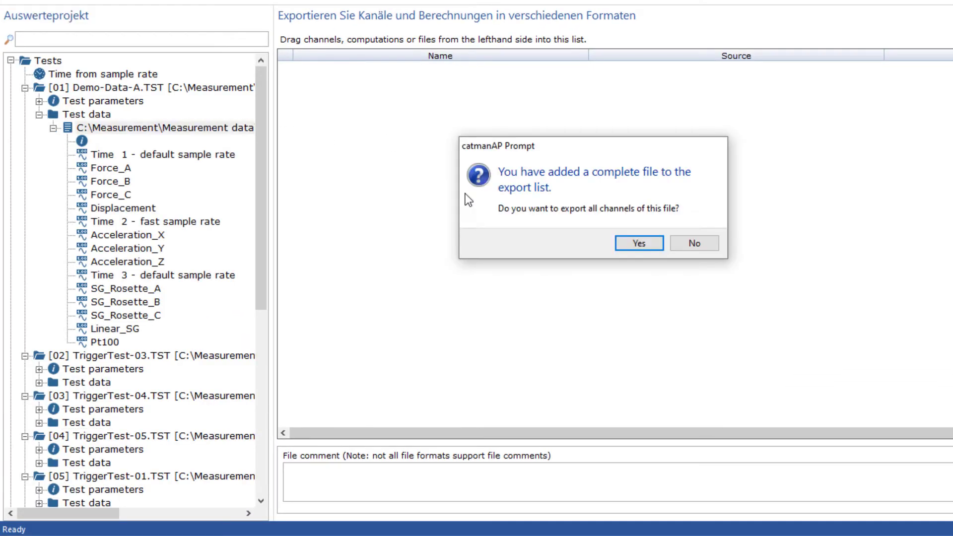
click(617, 246)
drag(257, 269, 280, 485)
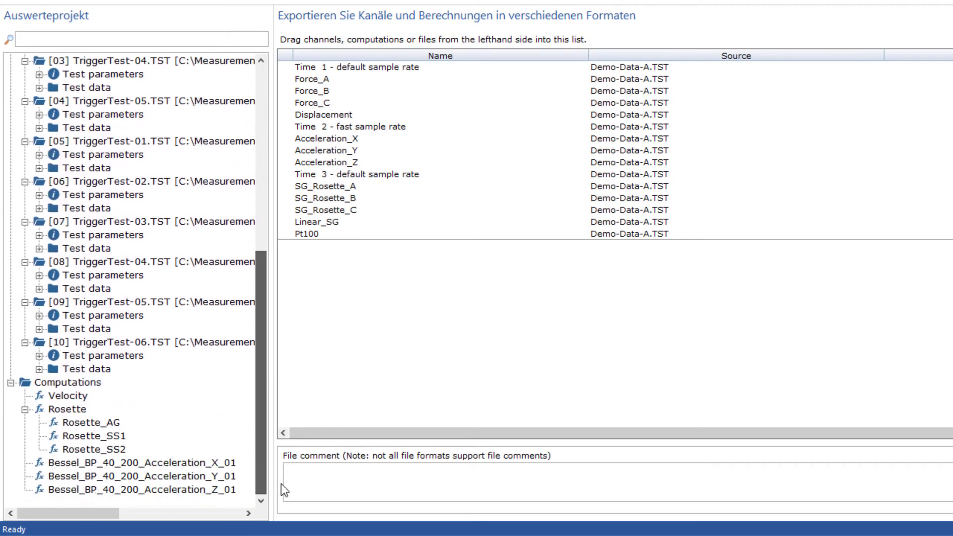
Step: Add the Velocity, Rosette and three Bessel_BP_40_200 computations to the export list
click(89, 396)
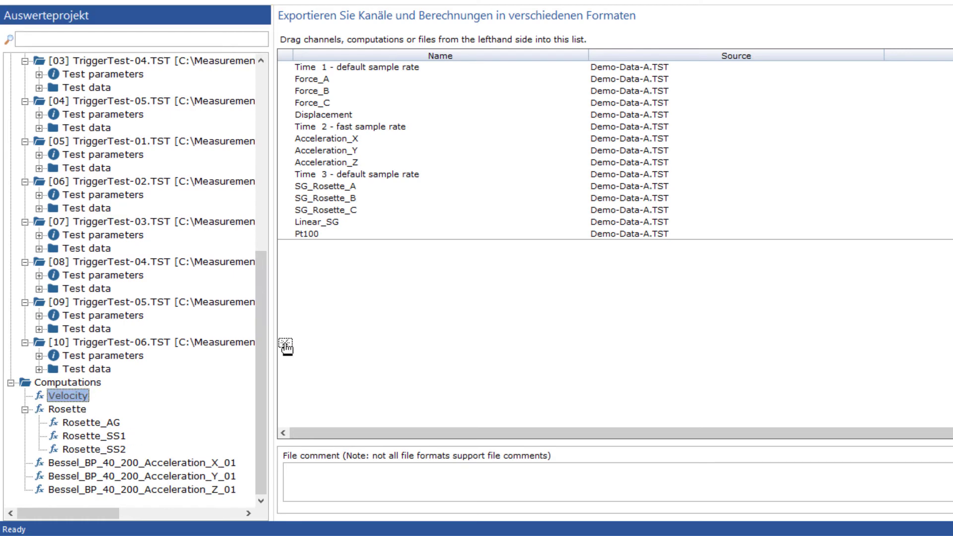
drag(73, 412, 298, 340)
drag(67, 409, 362, 333)
click(99, 463)
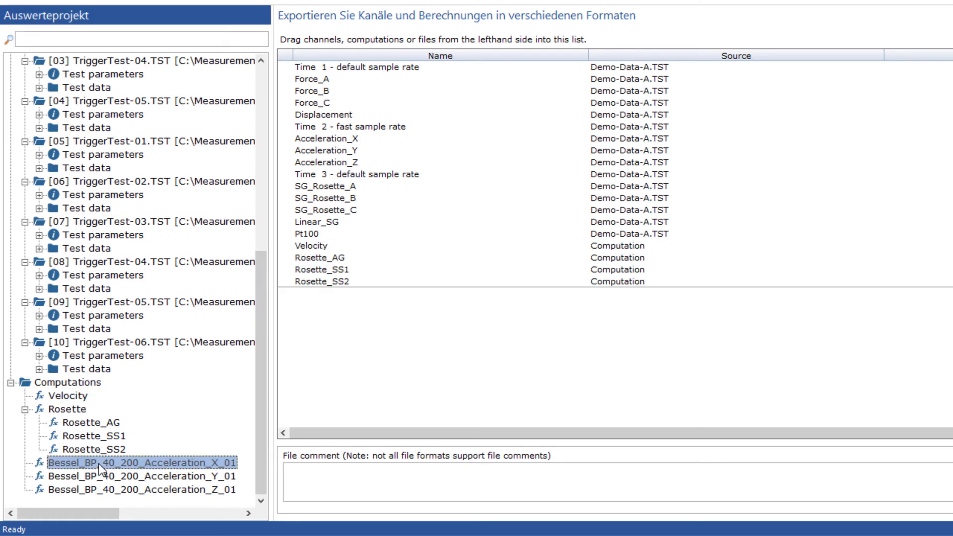
shift+click(126, 489)
right_click(126, 489)
click(160, 431)
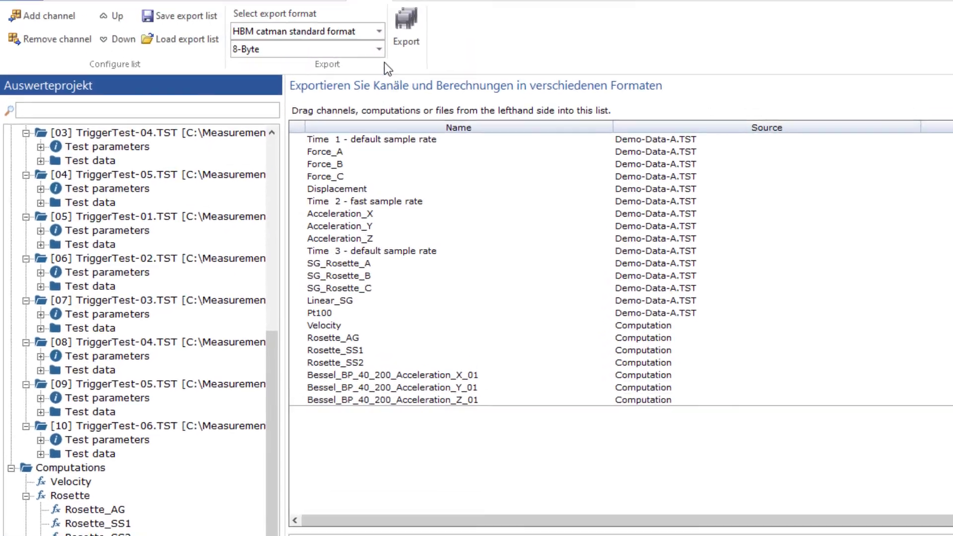
Step: Export the 19 listed items in HBM catman standard format
click(388, 71)
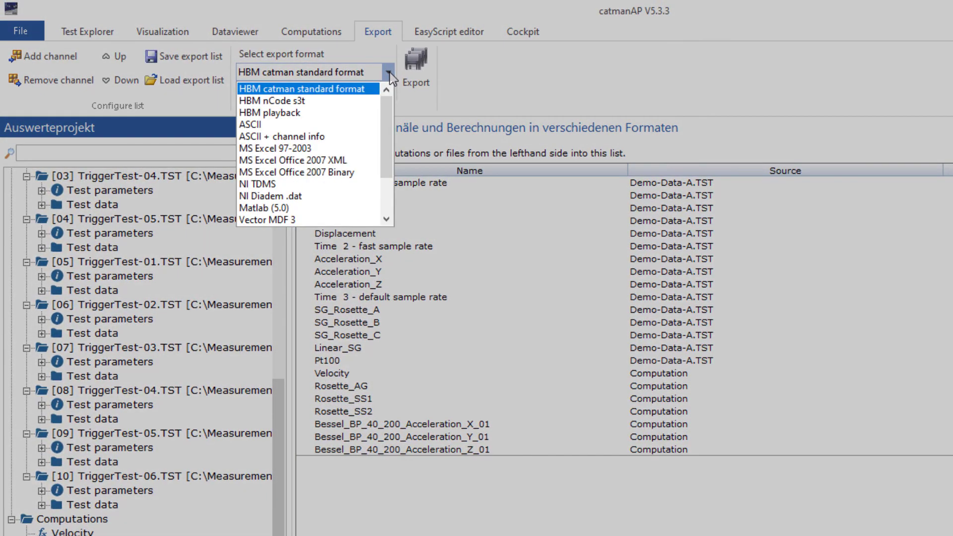
mouse_move(387, 104)
mouse_down()
mouse_move(385, 131)
mouse_move(383, 92)
mouse_up()
click(368, 87)
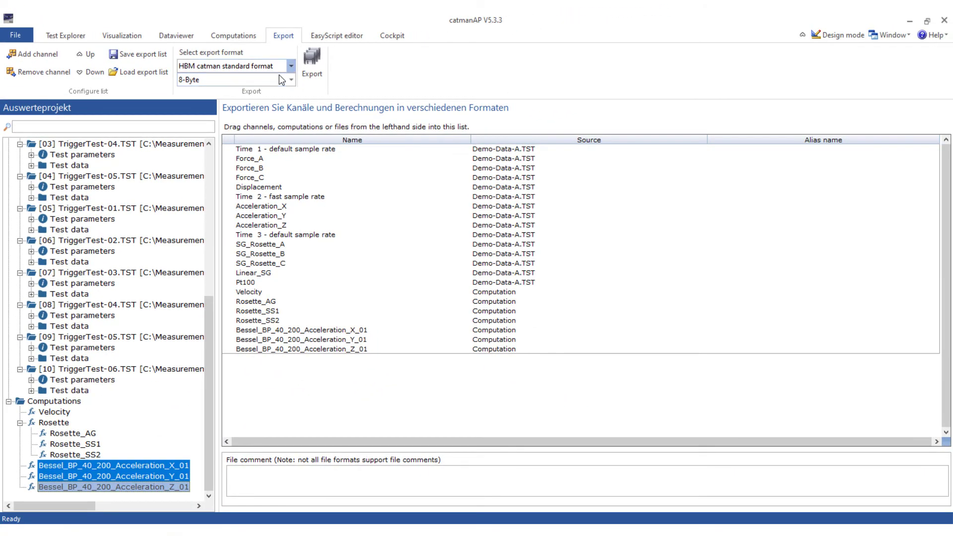
click(311, 59)
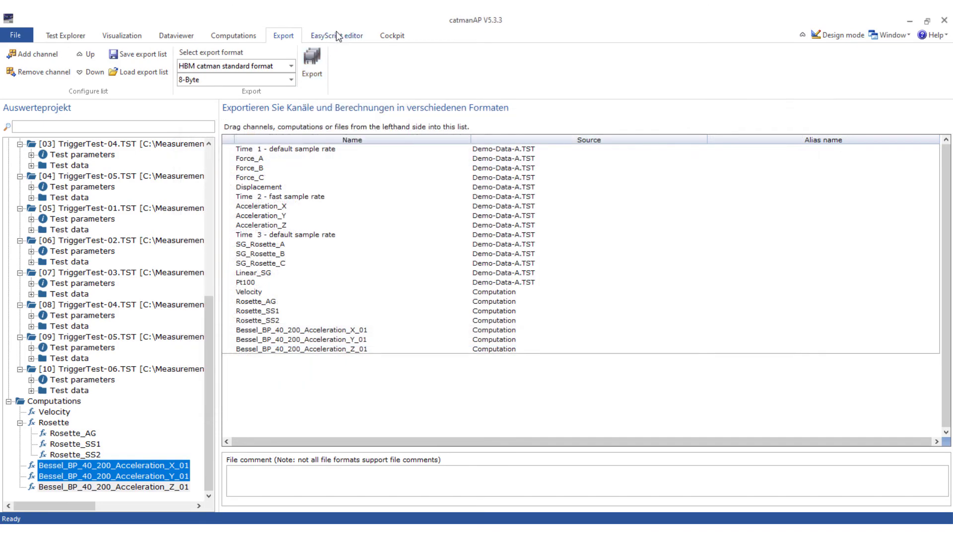
Step: In the EasyScript editor, expand the Panels und Visualisierung, Versuchsdaten and Mathematikfunktionen Code Builder categories
click(336, 32)
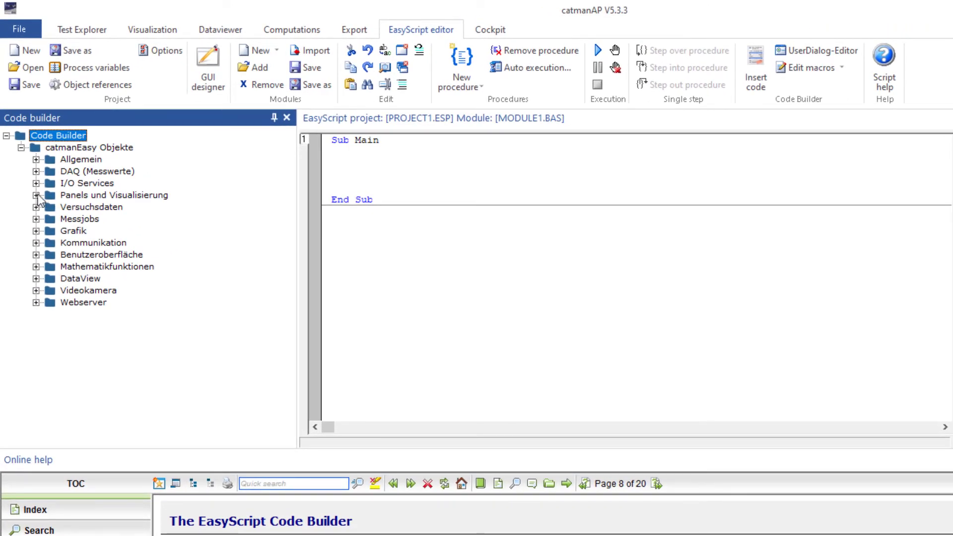
click(37, 195)
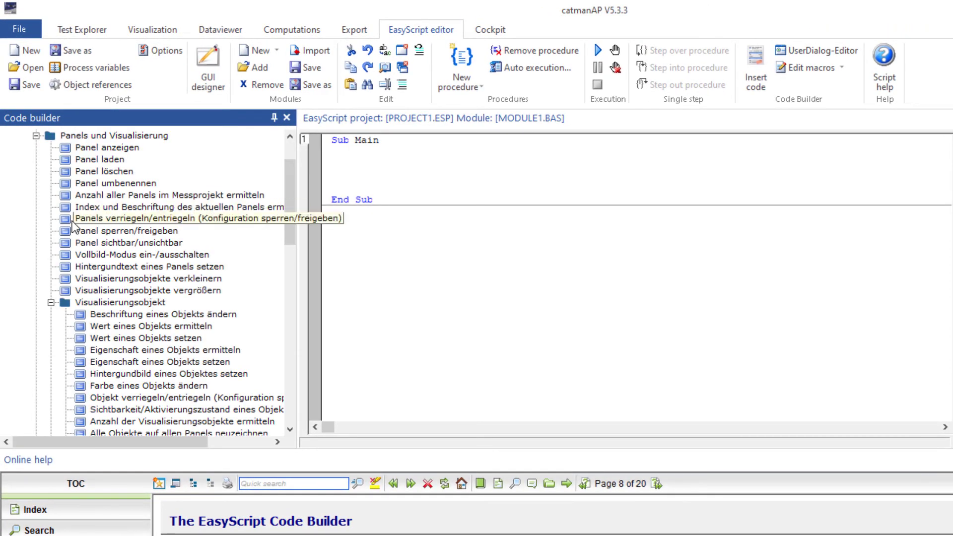
scroll(73, 225, down, 6)
scroll(74, 225, down, 5)
scroll(73, 225, down, 5)
scroll(73, 224, down, 1)
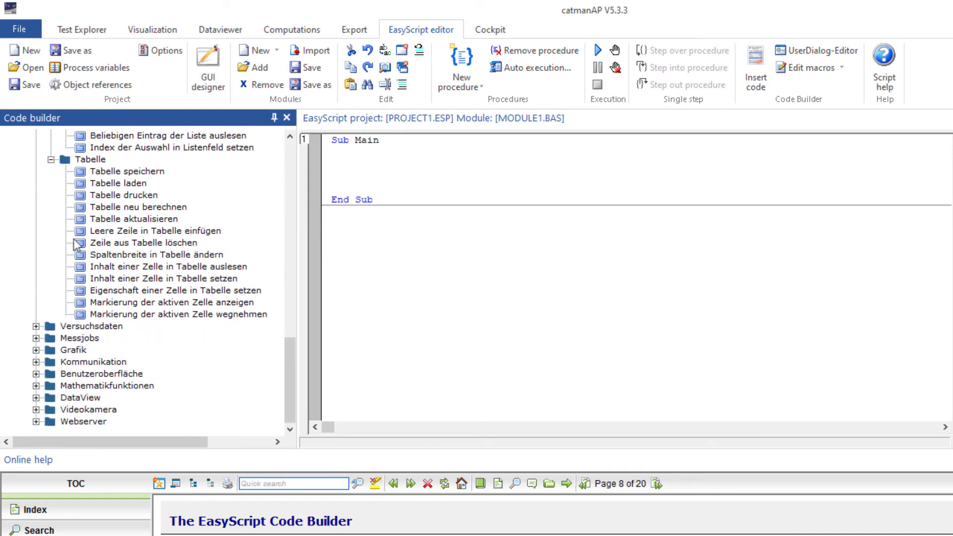
click(35, 327)
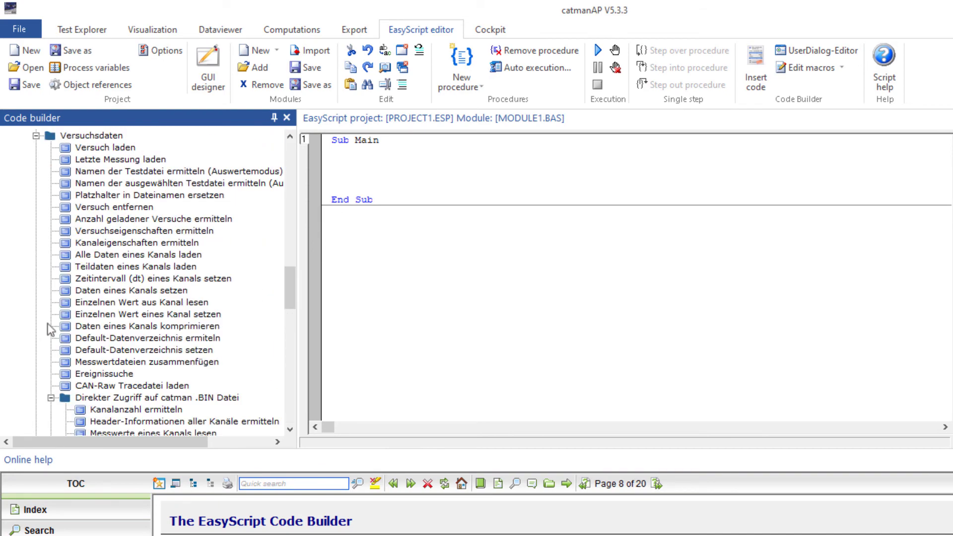
scroll(108, 309, down, 5)
scroll(108, 309, down, 5)
scroll(108, 309, down, 6)
scroll(108, 310, down, 3)
scroll(108, 310, down, 2)
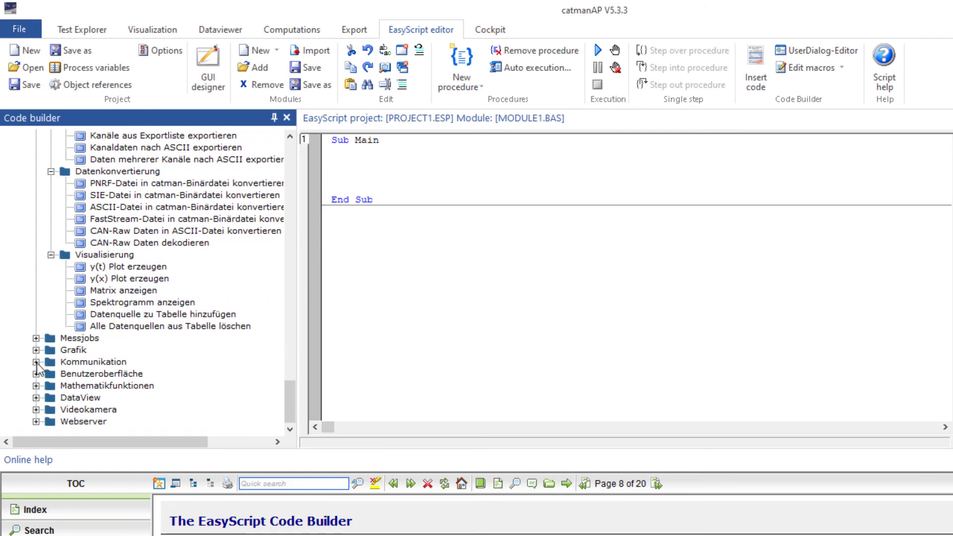
click(36, 386)
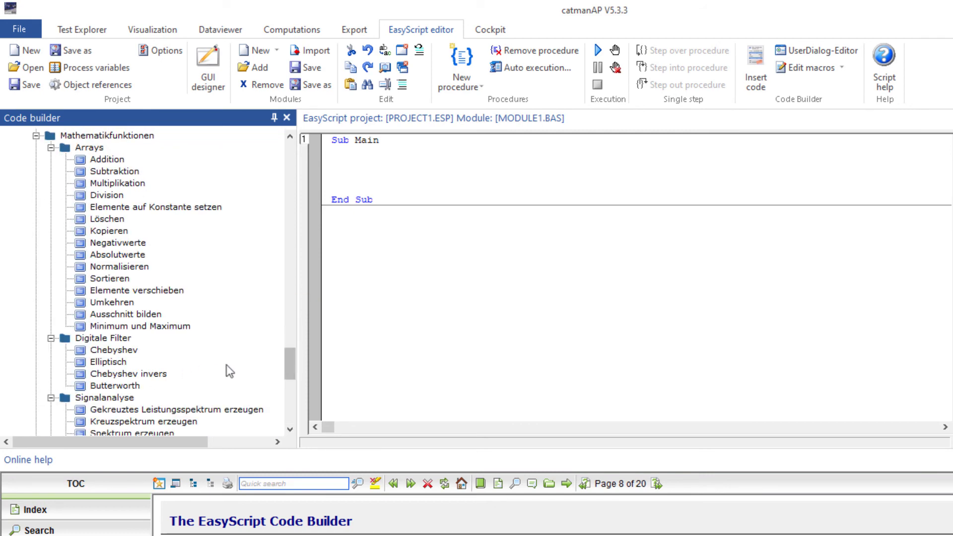
drag(290, 357, 286, 421)
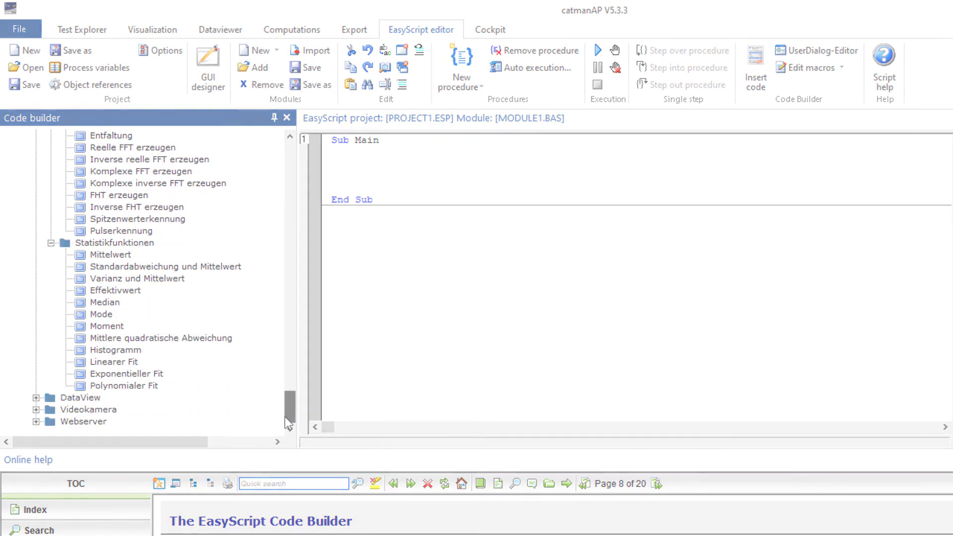